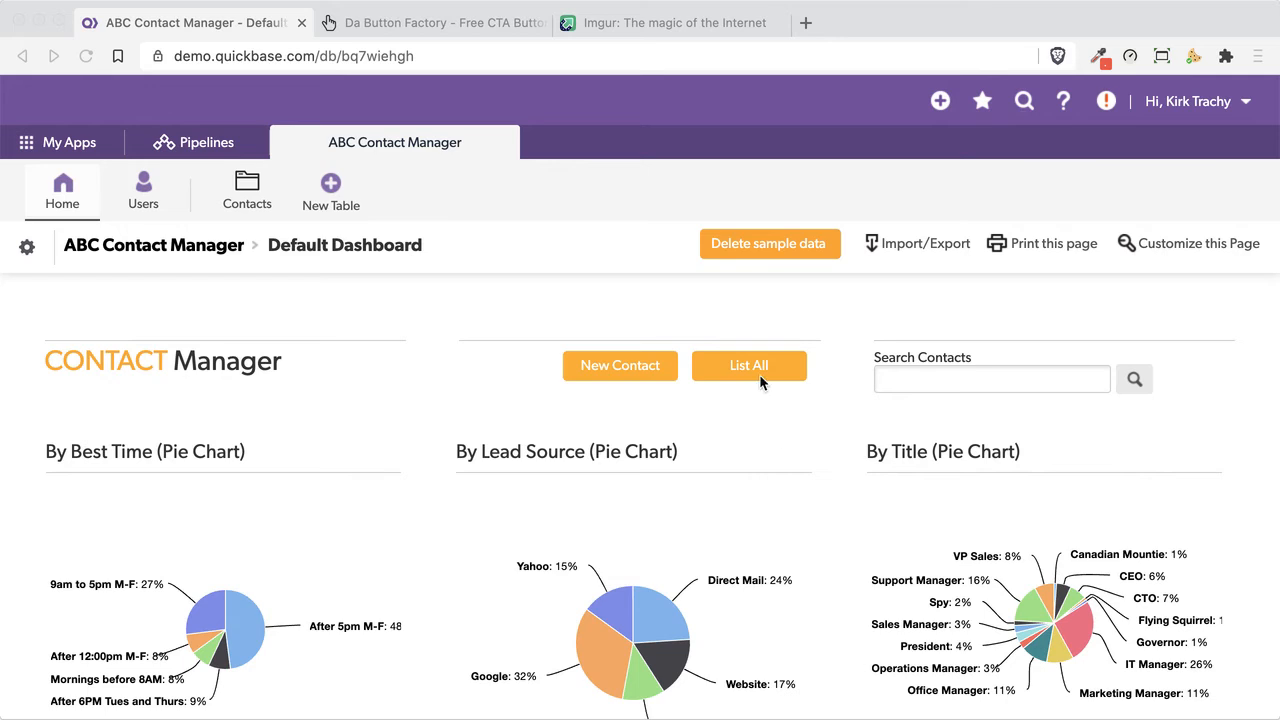
- Open the List All contacts report from the dashboard to get its URL, and return to the dashboard
{"action": "left_click", "coordinate": [750, 368]}
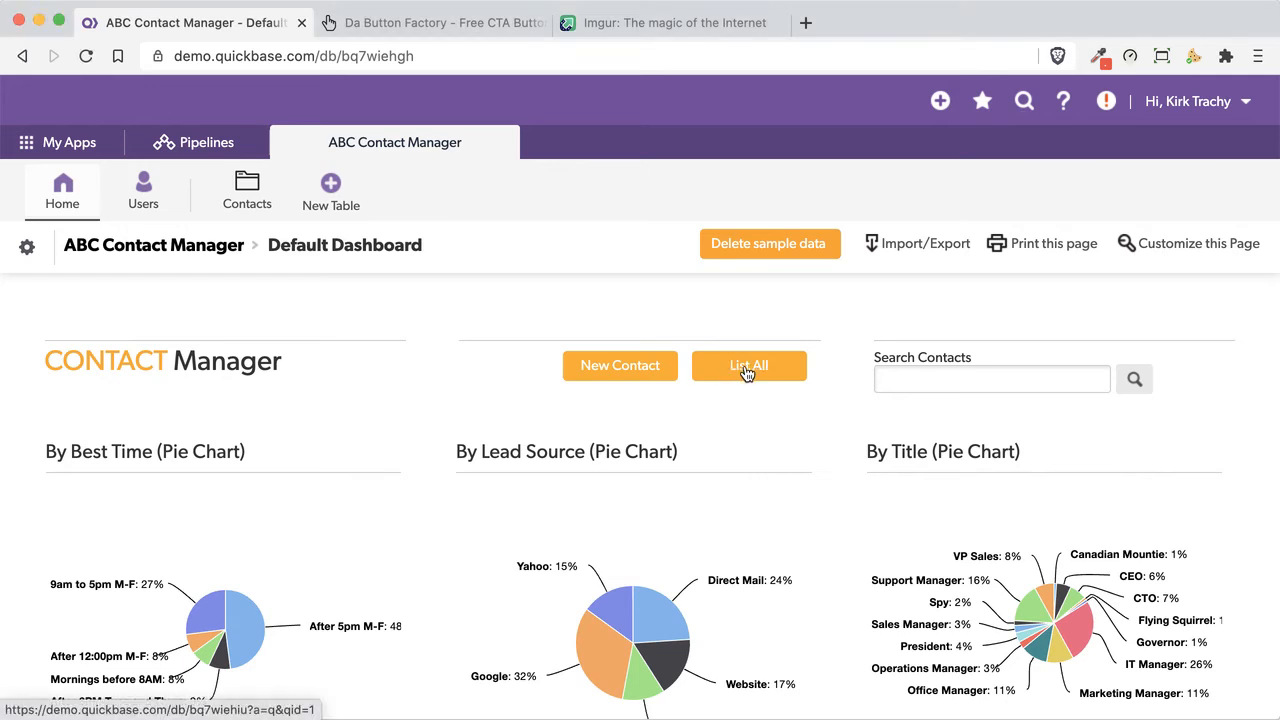
{"action": "left_click", "coordinate": [750, 368]}
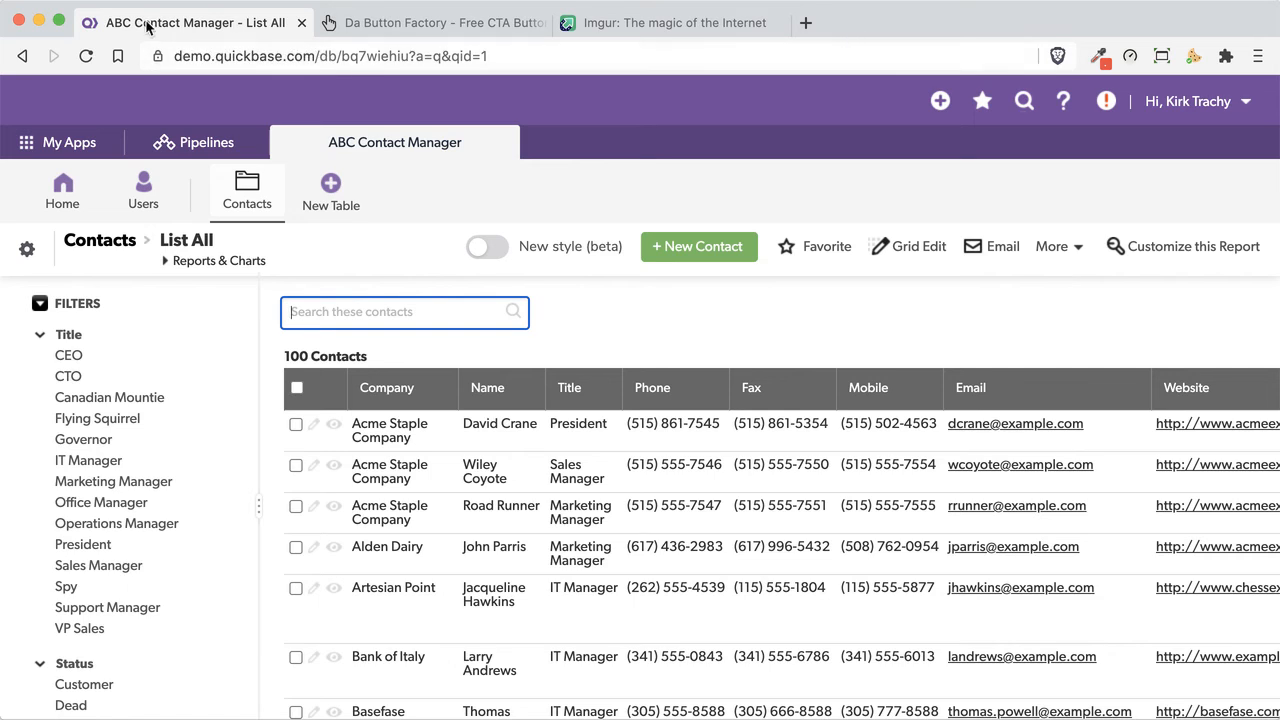
{"action": "left_click", "coordinate": [22, 56]}
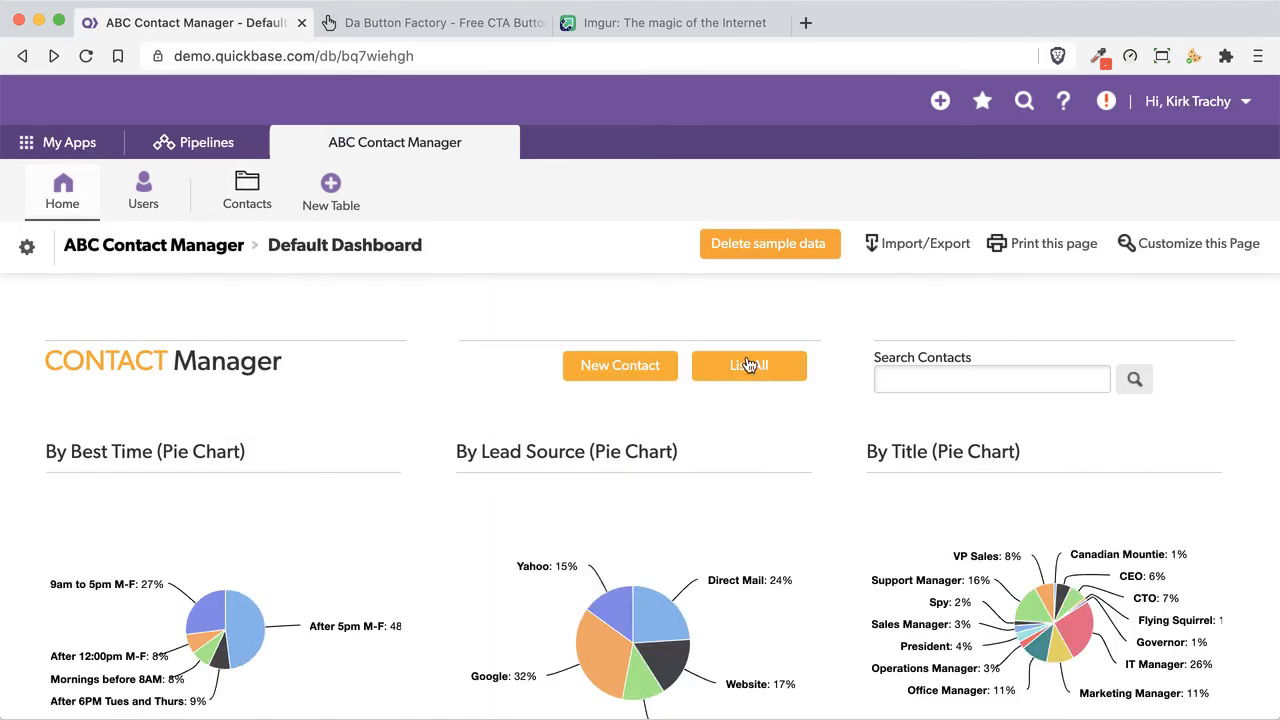
- Customize the Default Dashboard by adding a text widget above the Contact Manager heading, containing the text "List All"
{"action": "left_click", "coordinate": [1210, 243]}
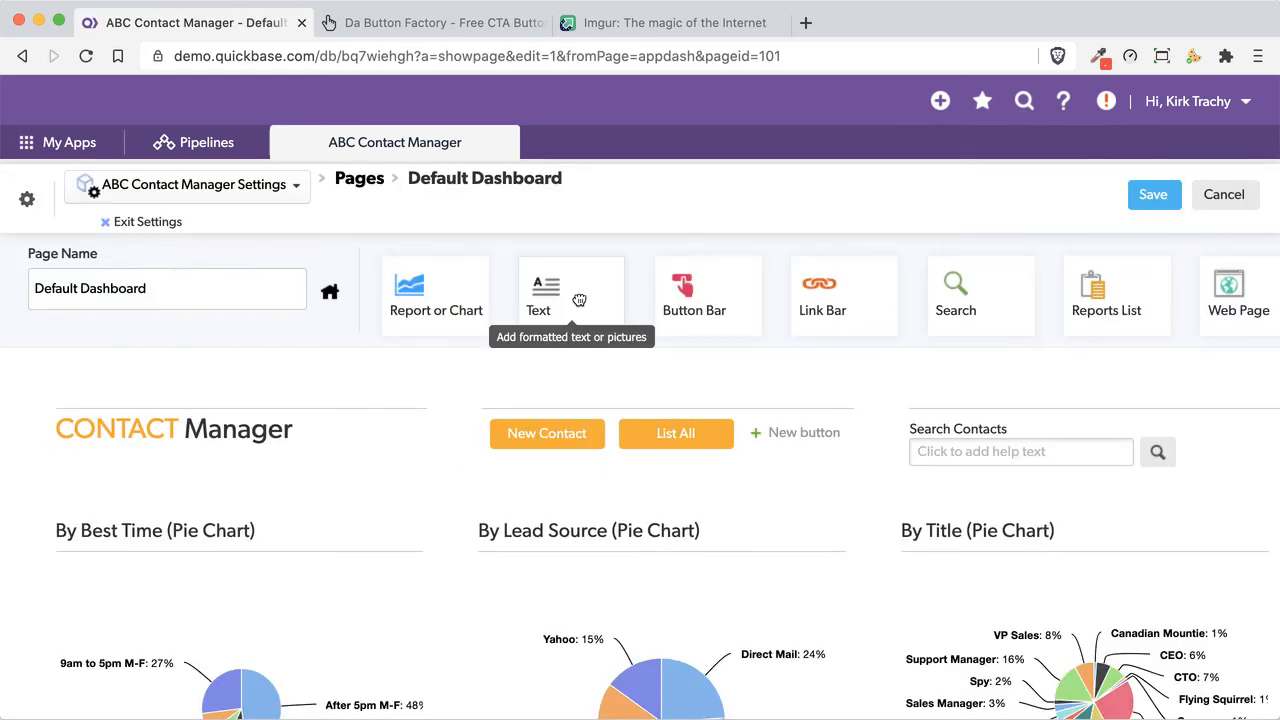
{"action": "left_click_drag", "start_coordinate": [580, 294], "coordinate": [304, 376]}
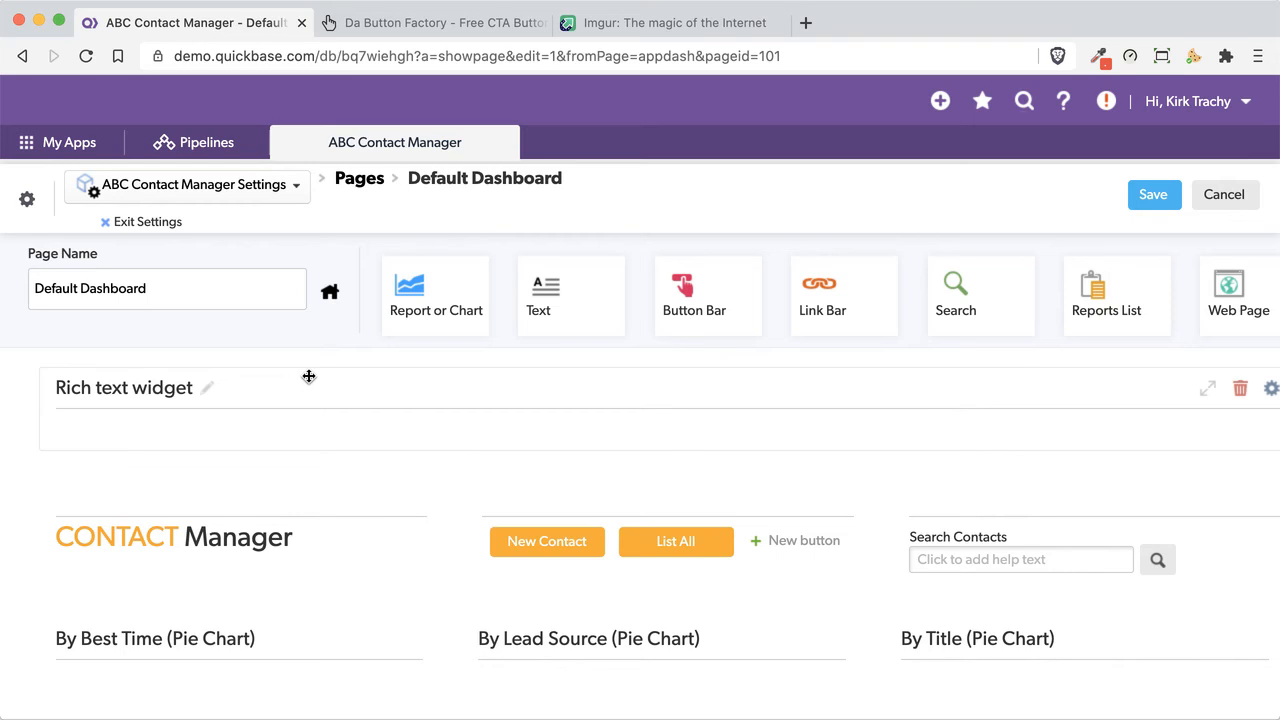
{"action": "left_click", "coordinate": [90, 428]}
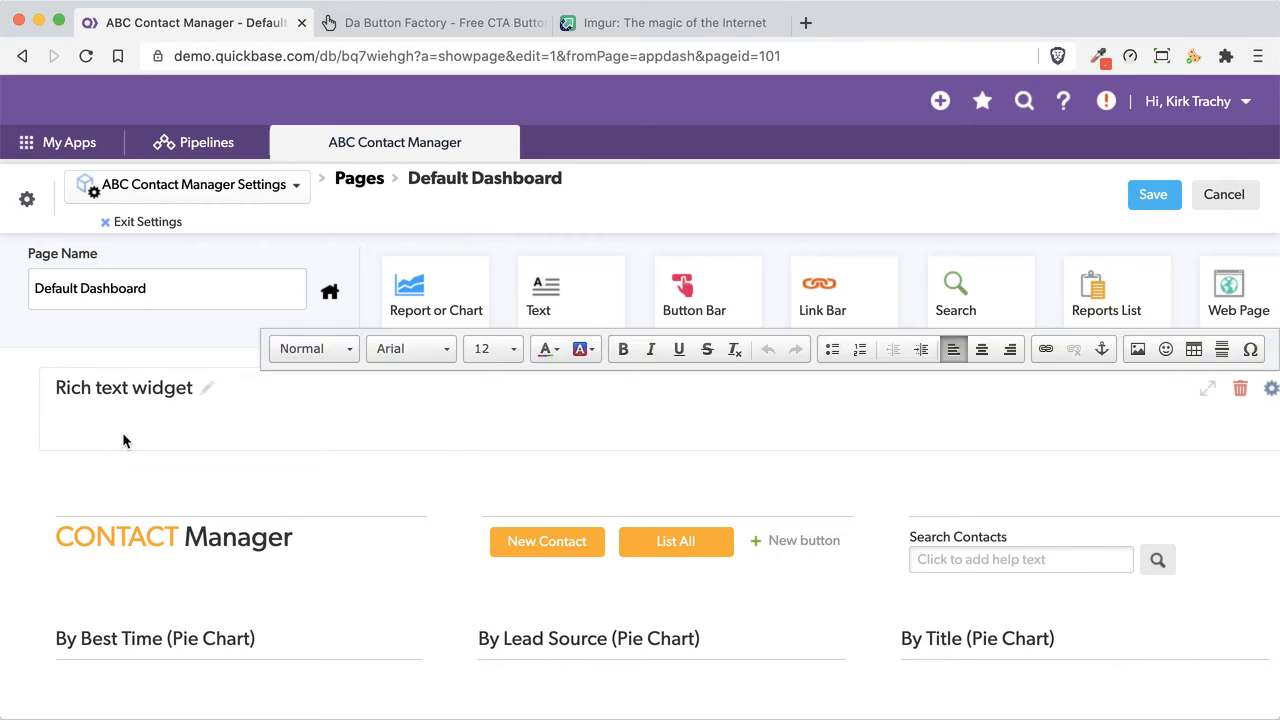
{"action": "type", "text": "4"}
{"action": "left_click_drag", "start_coordinate": [56, 428], "coordinate": [102, 428]}
{"action": "left_click", "coordinate": [1046, 350]}
{"action": "left_click", "coordinate": [380, 283]}
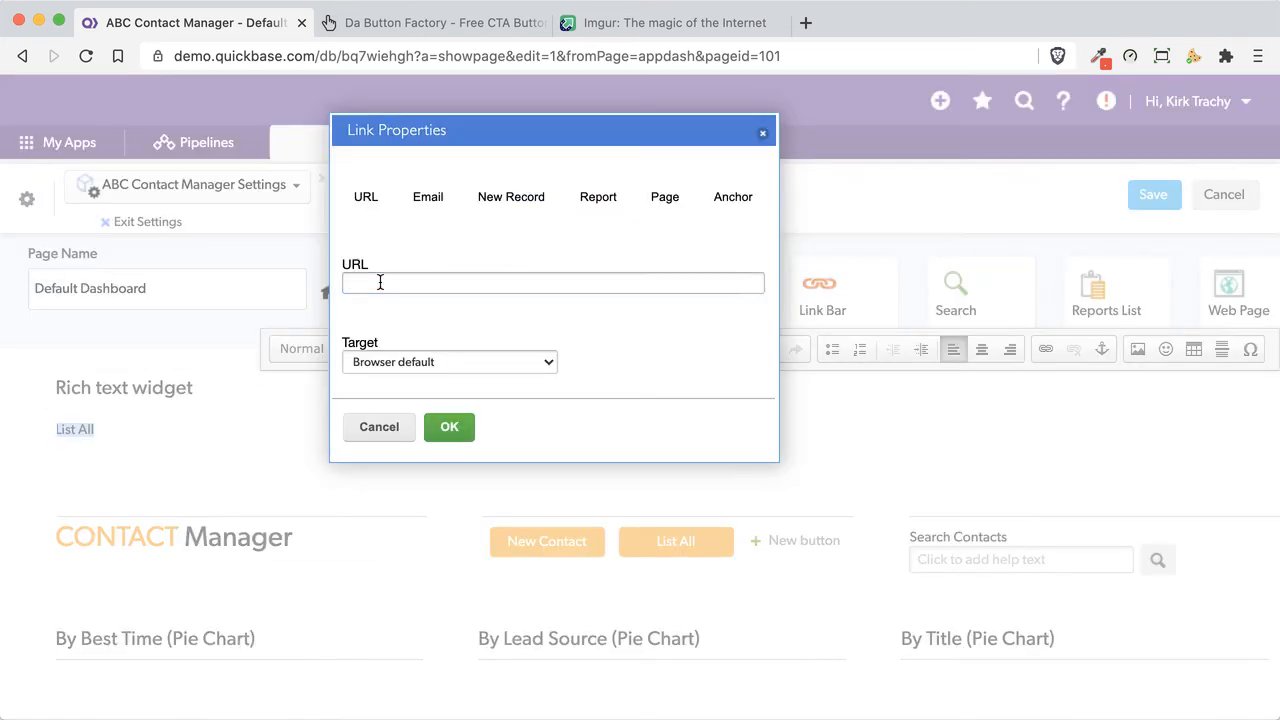
{"action": "type", "text": "https://demo.quickbase.com/db/bq7wiehiu?a=q&qid=1"}
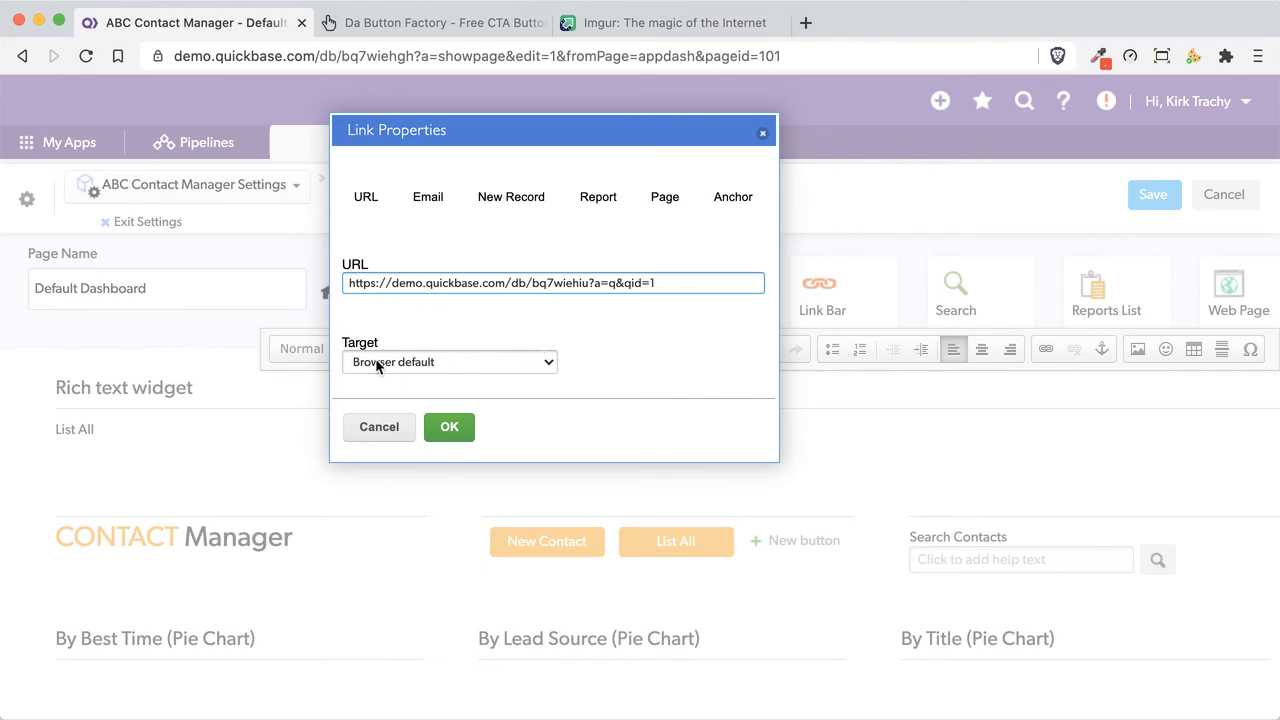
{"action": "left_click", "coordinate": [410, 362]}
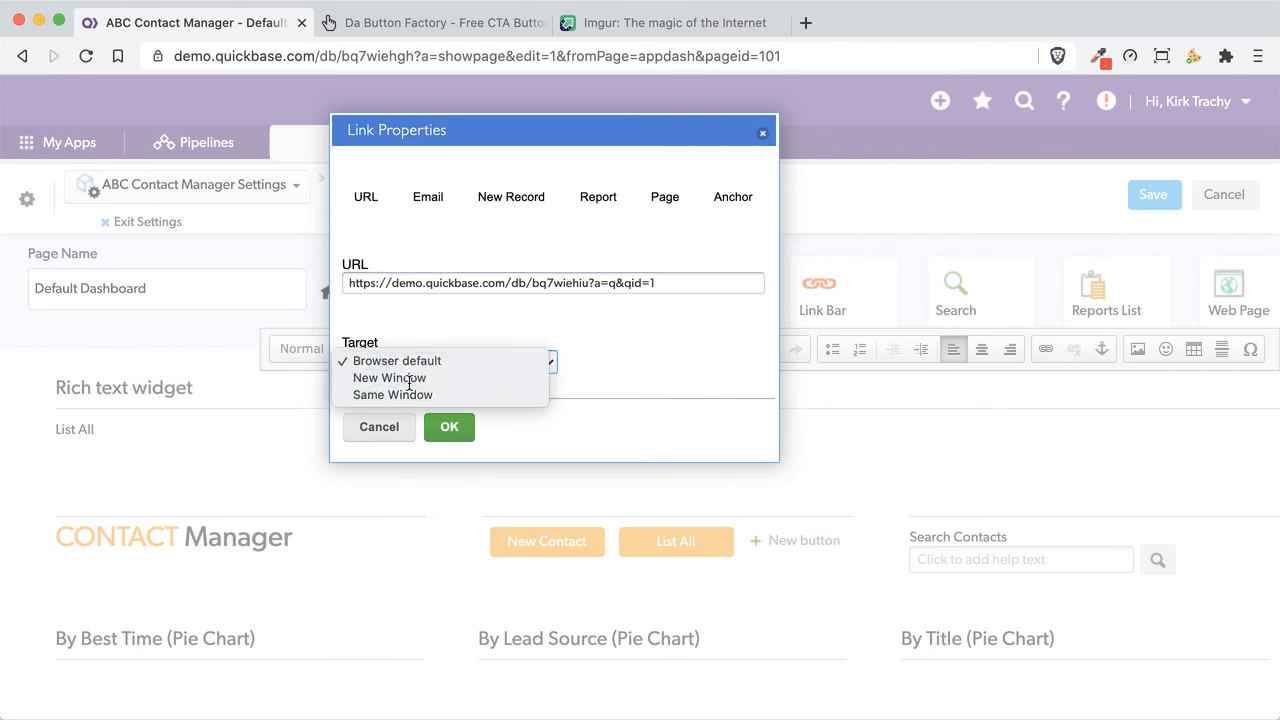
{"action": "left_click", "coordinate": [409, 378]}
{"action": "left_click", "coordinate": [450, 427]}
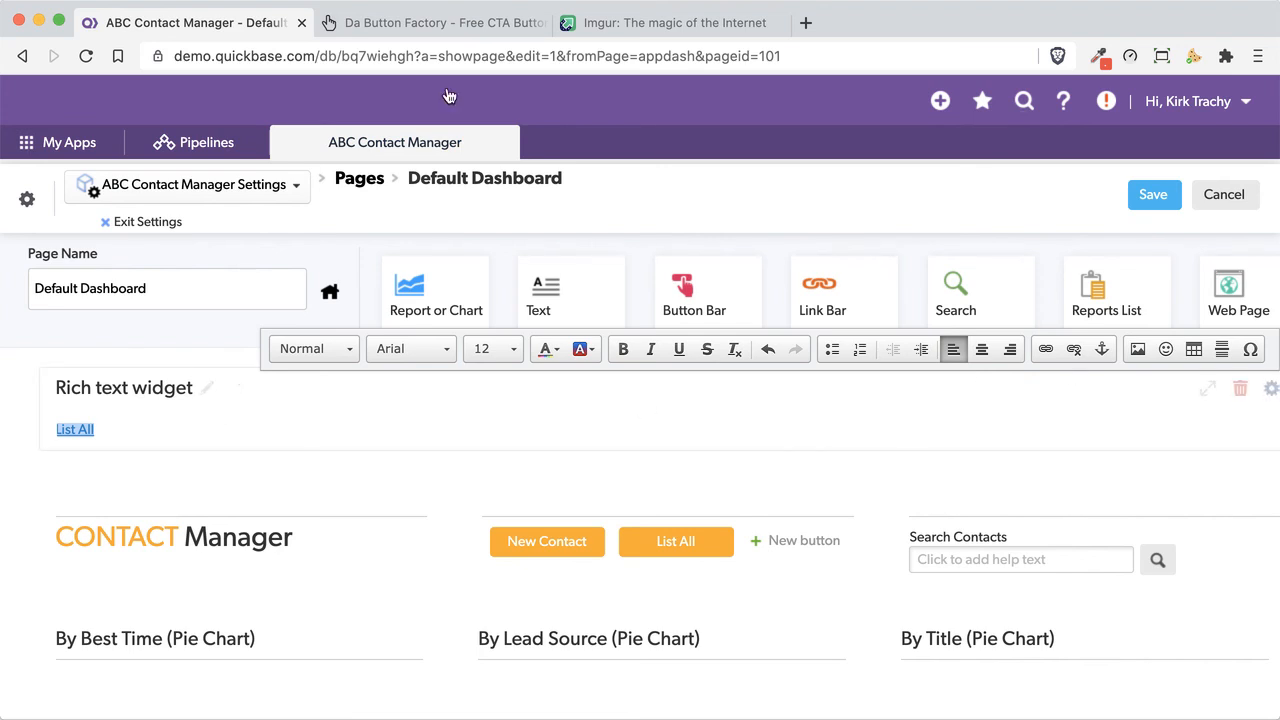
- Switch to Da Button Factory and set the button text to "List All"
{"action": "left_click", "coordinate": [421, 20]}
{"action": "left_click", "coordinate": [591, 284]}
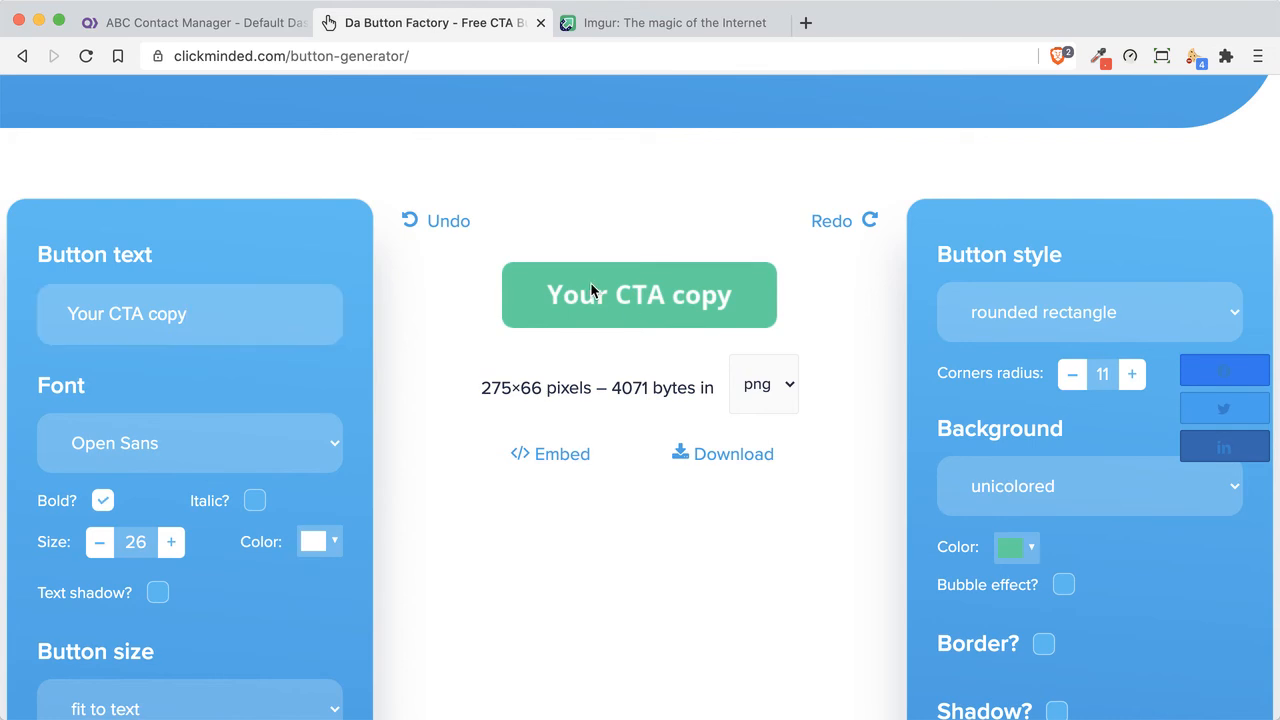
{"action": "left_click", "coordinate": [93, 308]}
{"action": "left_click", "coordinate": [190, 52]}
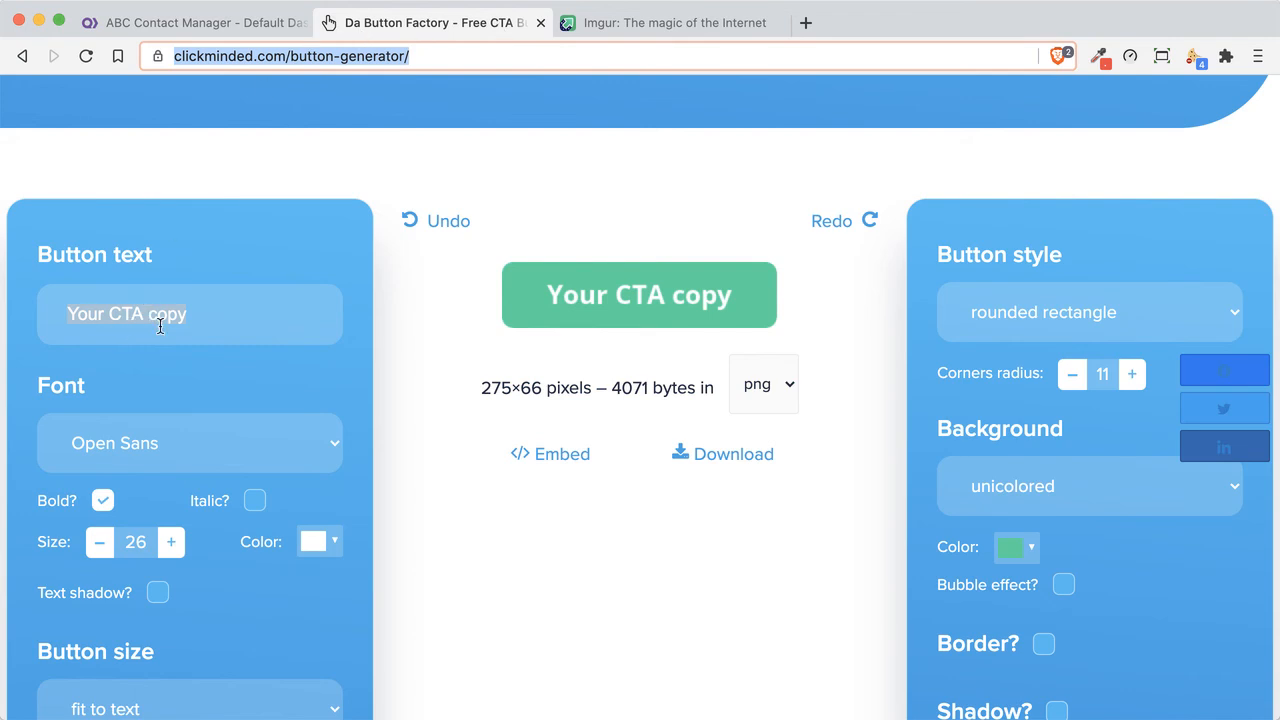
{"action": "type", "text": "Lis"}
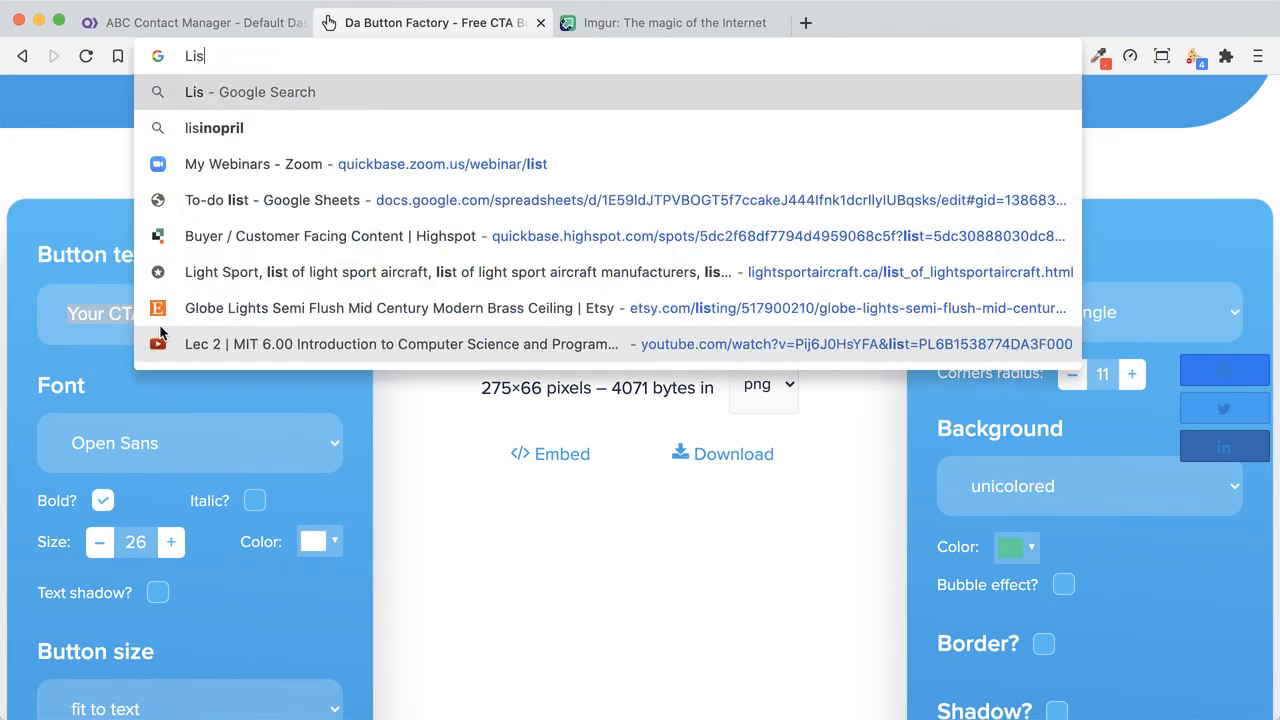
{"action": "left_click", "coordinate": [72, 310]}
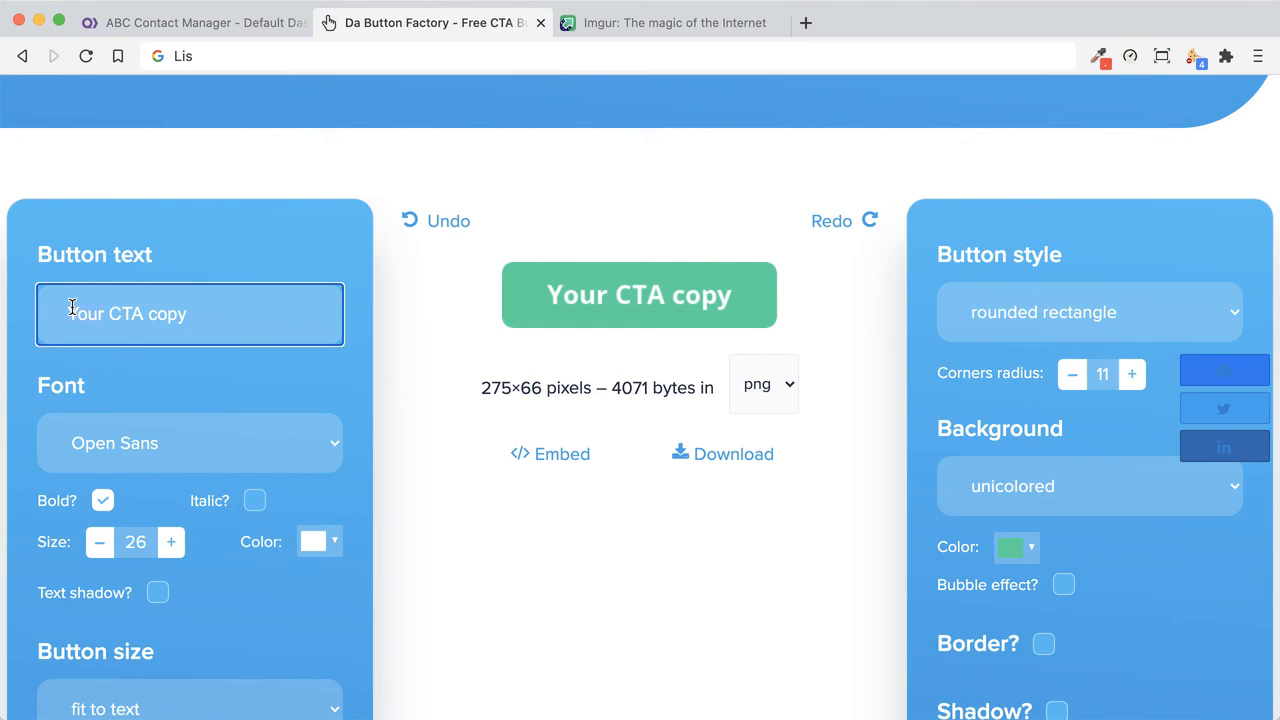
{"action": "type", "text": "List All"}
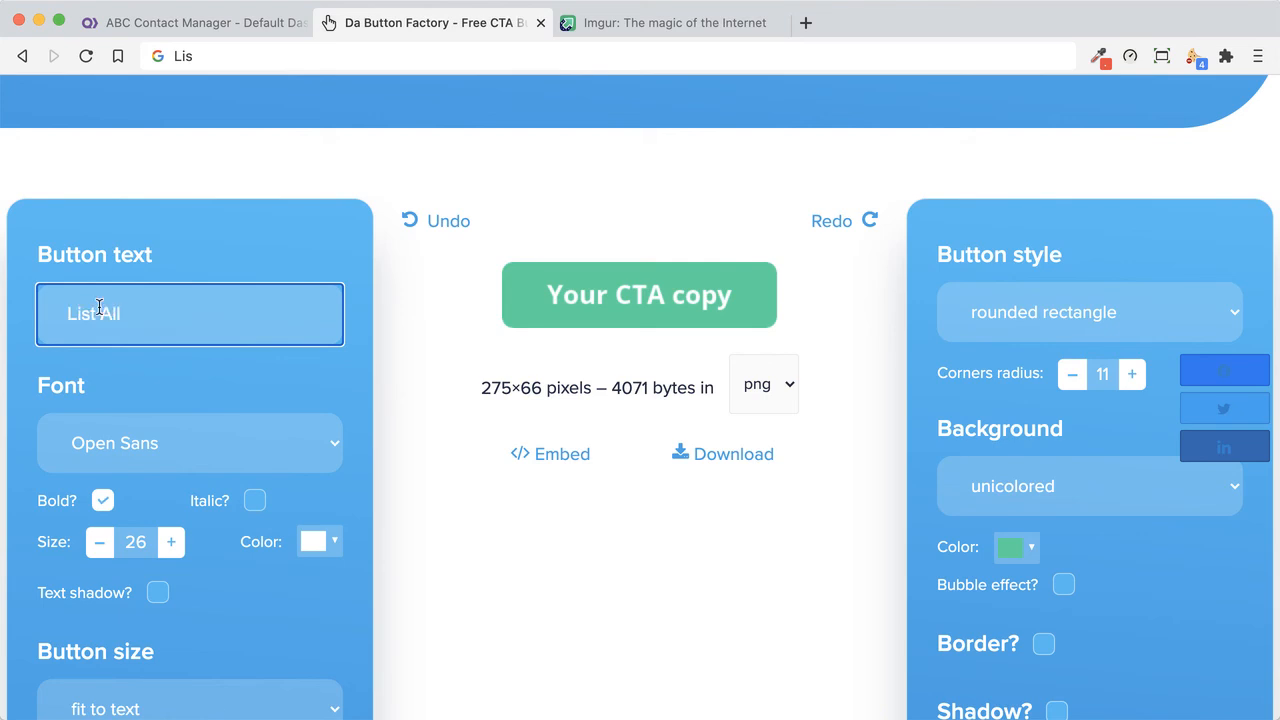
{"action": "left_click", "coordinate": [549, 512]}
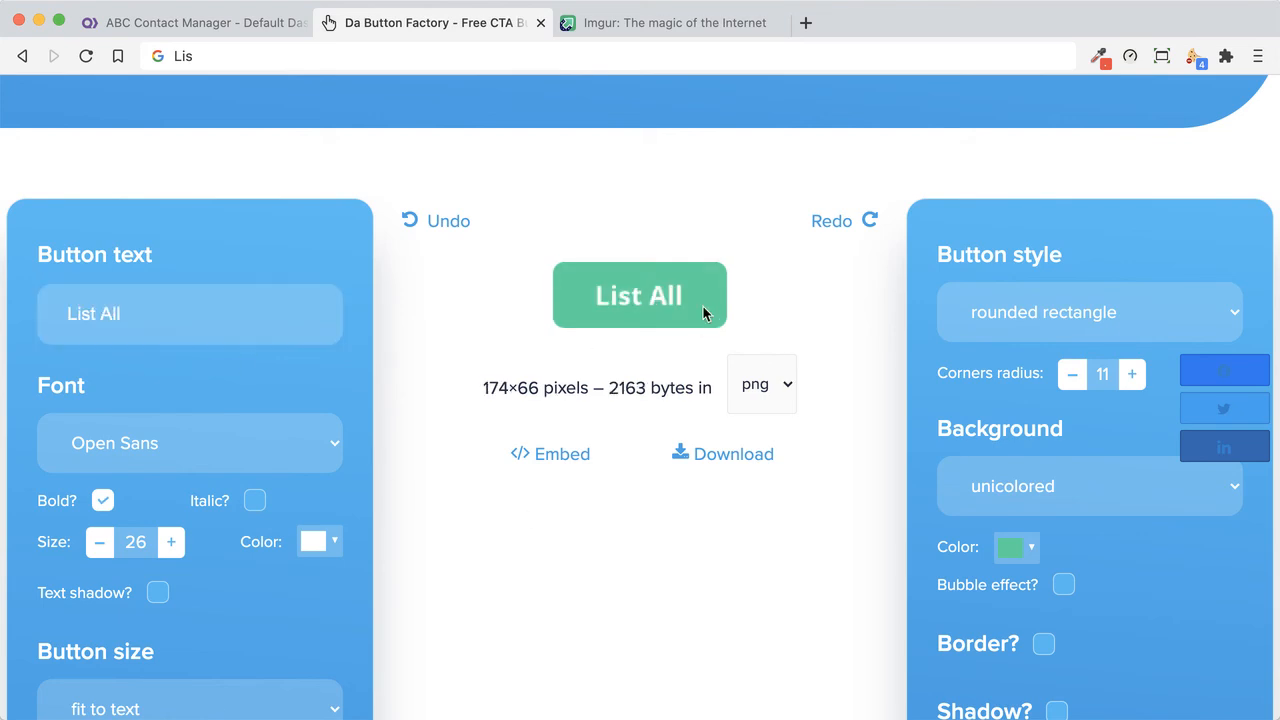
- Change the button's background color to a medium light blue
{"action": "scroll", "coordinate": [703, 306], "scroll_direction": "down", "scroll_amount": 1}
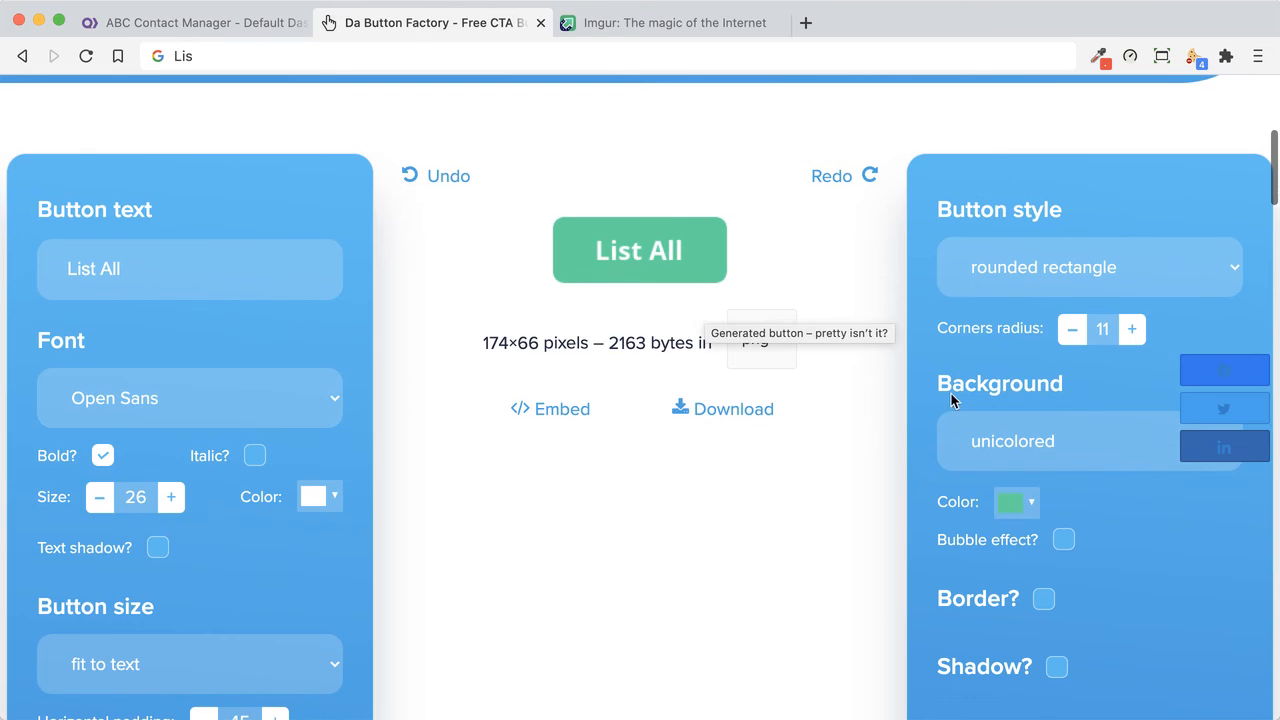
{"action": "left_click", "coordinate": [1034, 508]}
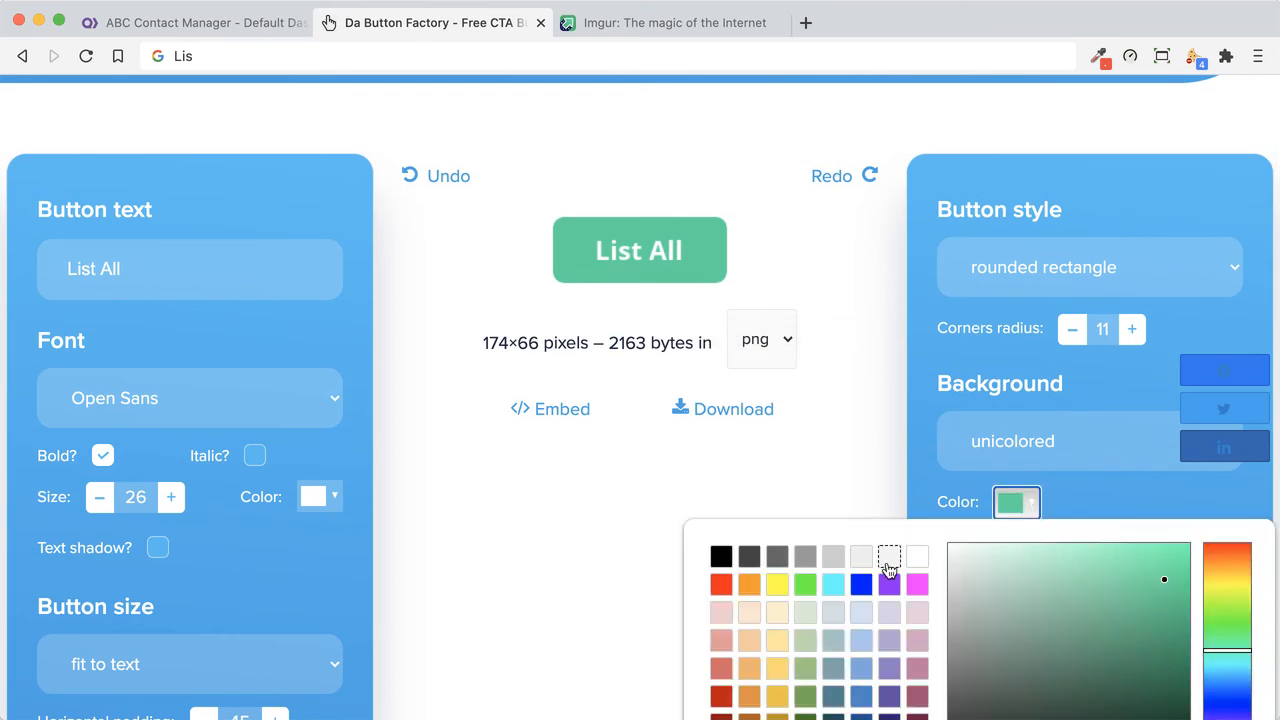
{"action": "left_click", "coordinate": [862, 668]}
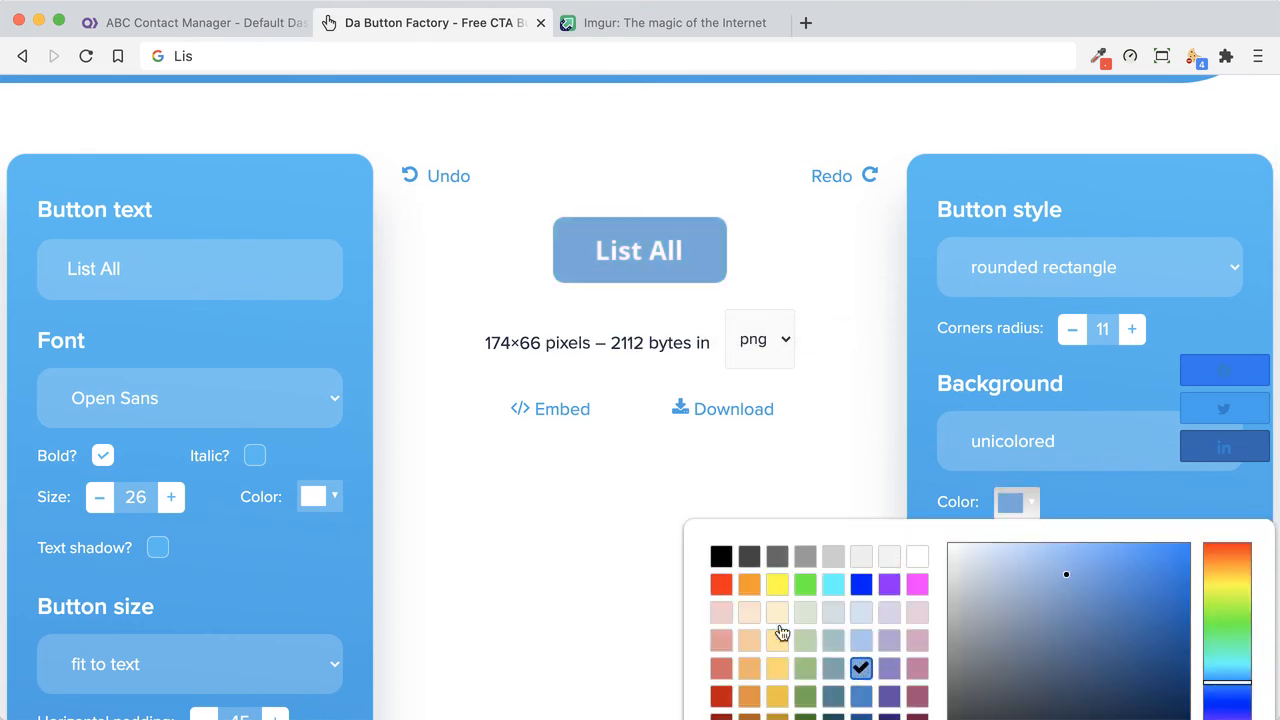
- Set the button's font size to 24
{"action": "double_click", "coordinate": [99, 497]}
{"action": "double_click", "coordinate": [99, 497]}
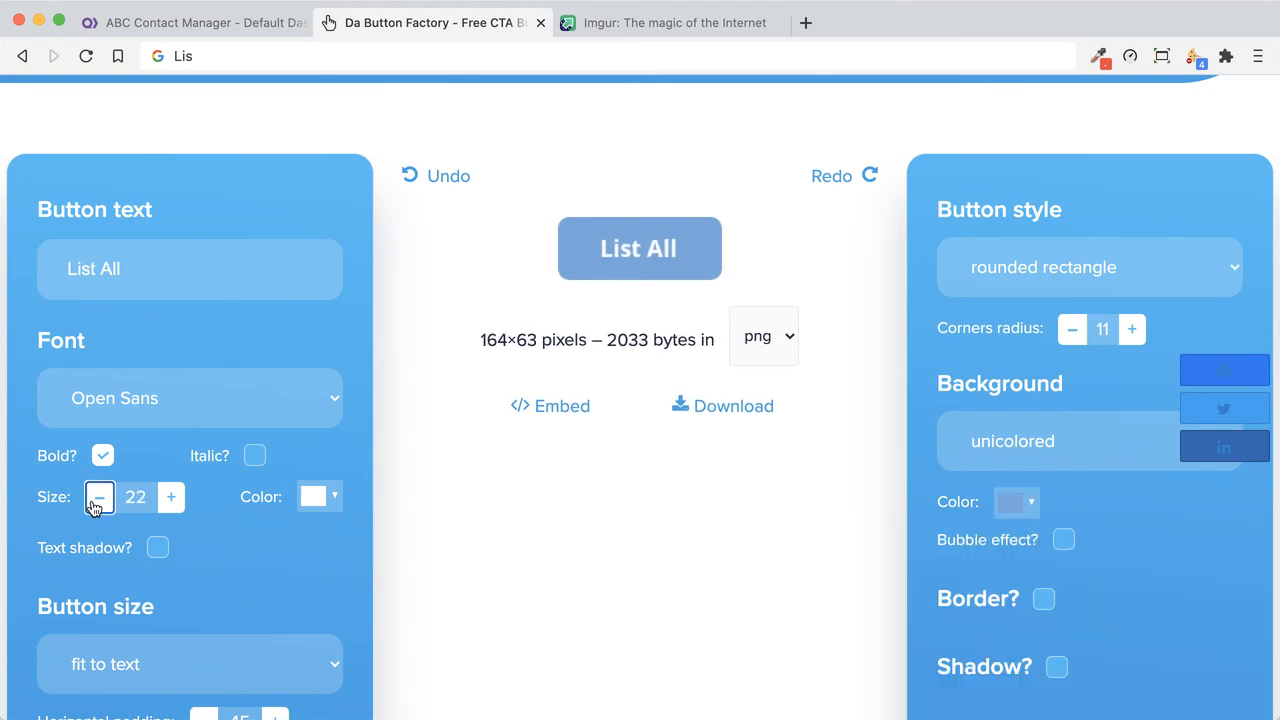
{"action": "double_click", "coordinate": [99, 497]}
{"action": "triple_click", "coordinate": [99, 497]}
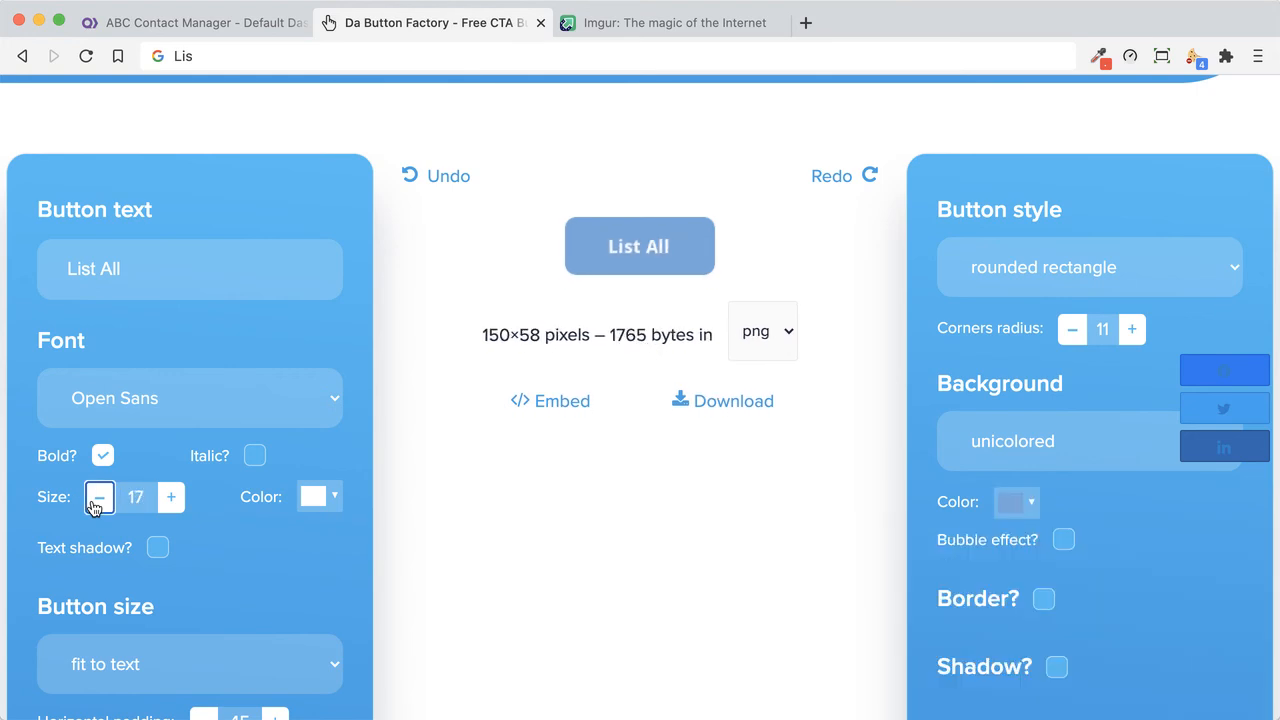
{"action": "left_click", "coordinate": [170, 500]}
{"action": "double_click", "coordinate": [172, 503]}
{"action": "triple_click", "coordinate": [172, 503]}
{"action": "left_click", "coordinate": [172, 503]}
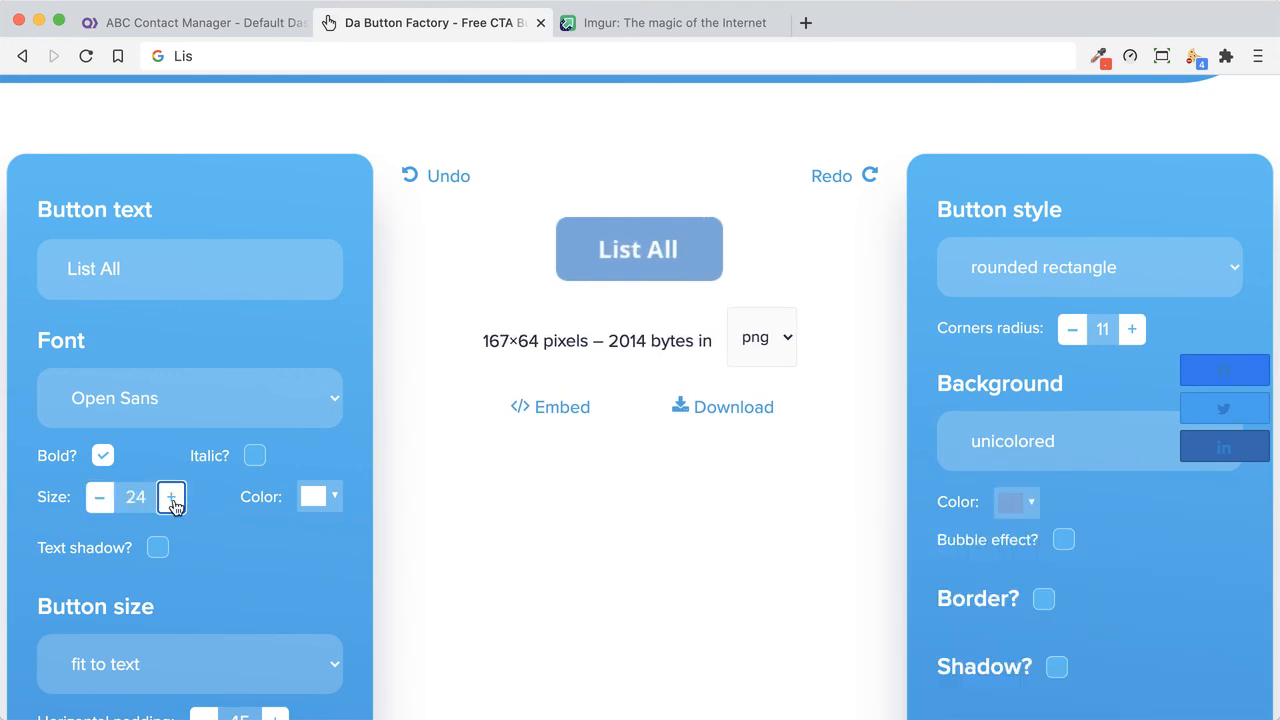
- Download the finished button as the PNG image button_list-all.png into the Downloads folder
{"action": "scroll", "coordinate": [672, 584], "scroll_direction": "down", "scroll_amount": 2}
{"action": "scroll", "coordinate": [672, 584], "scroll_direction": "up", "scroll_amount": 2}
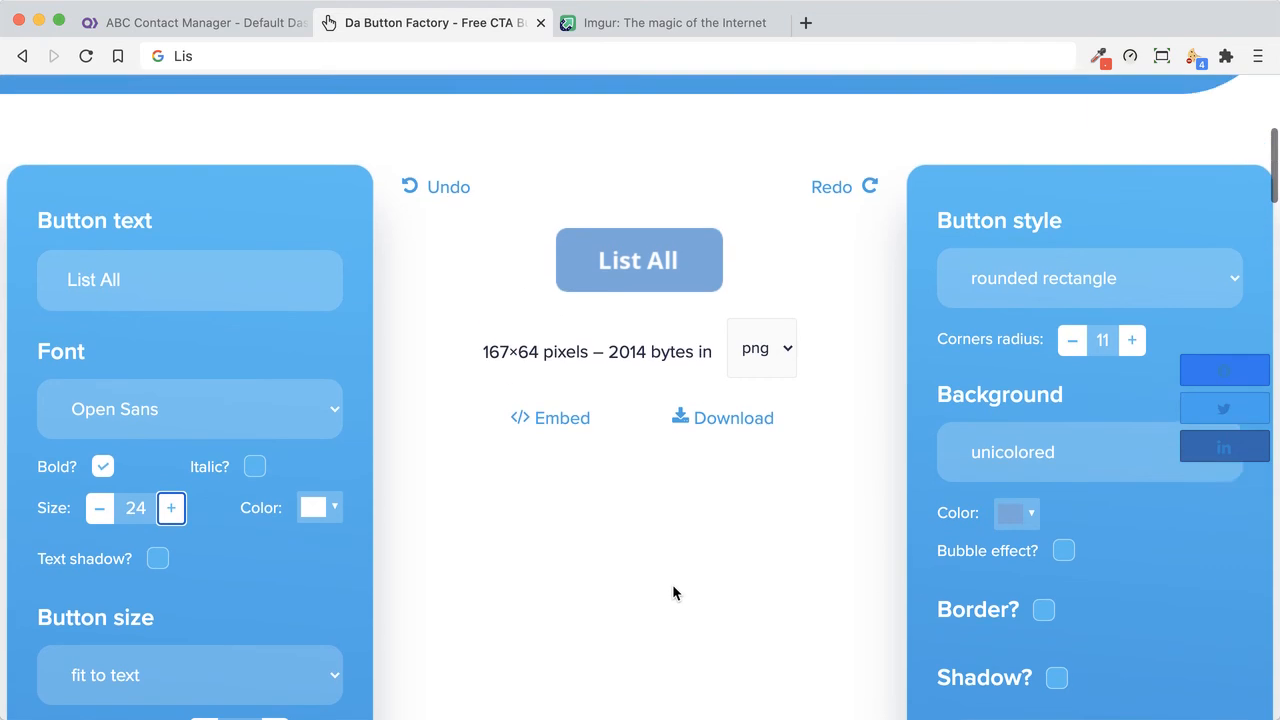
{"action": "scroll", "coordinate": [672, 584], "scroll_direction": "down", "scroll_amount": 1}
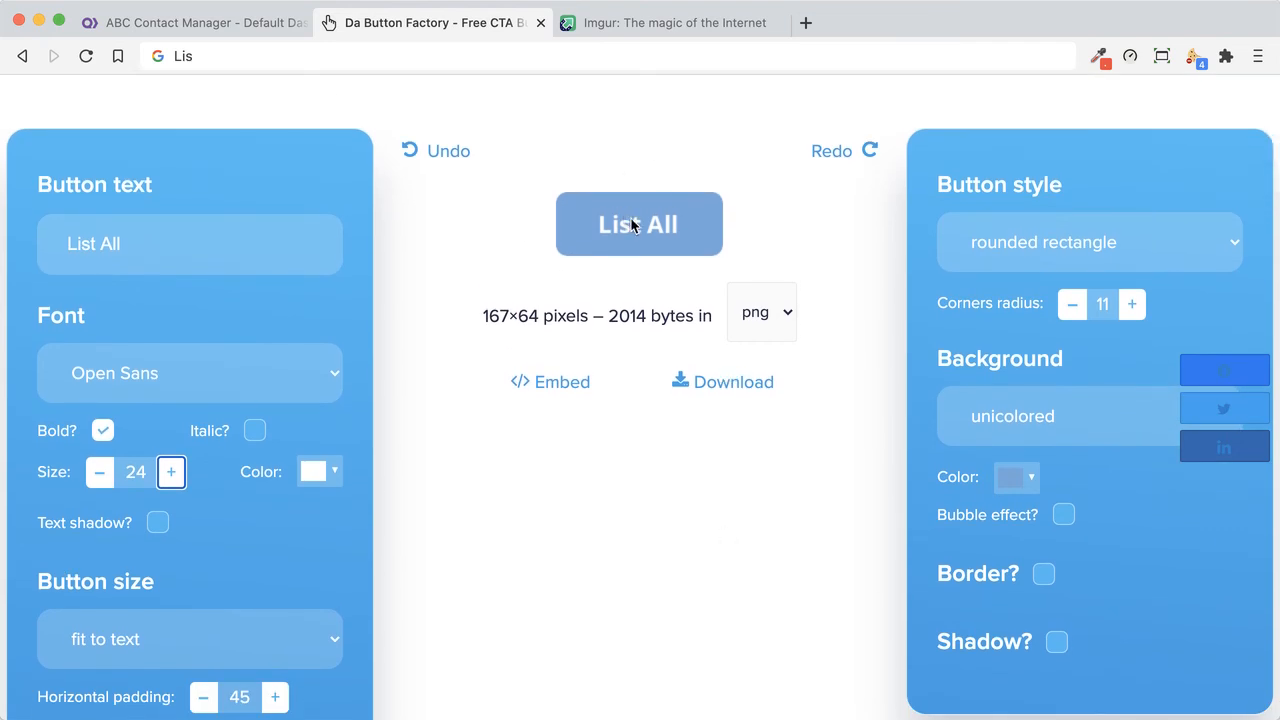
{"action": "left_click", "coordinate": [722, 384]}
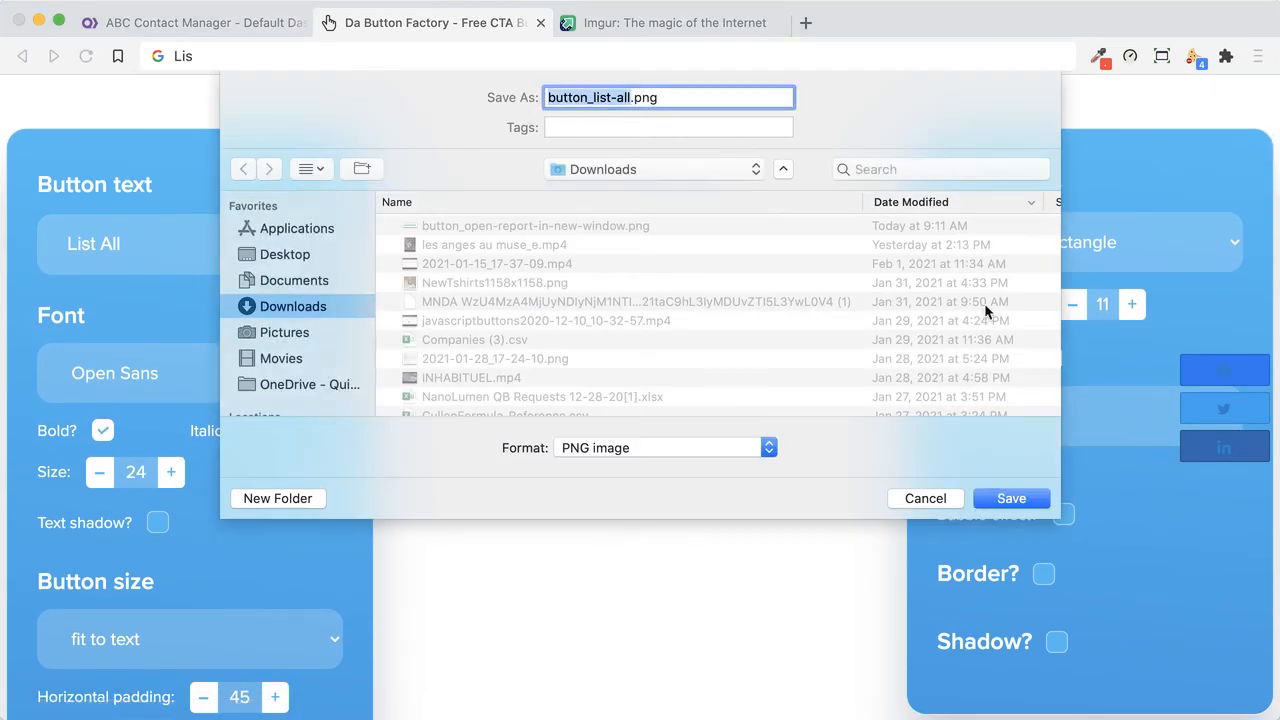
{"action": "left_click", "coordinate": [1020, 502]}
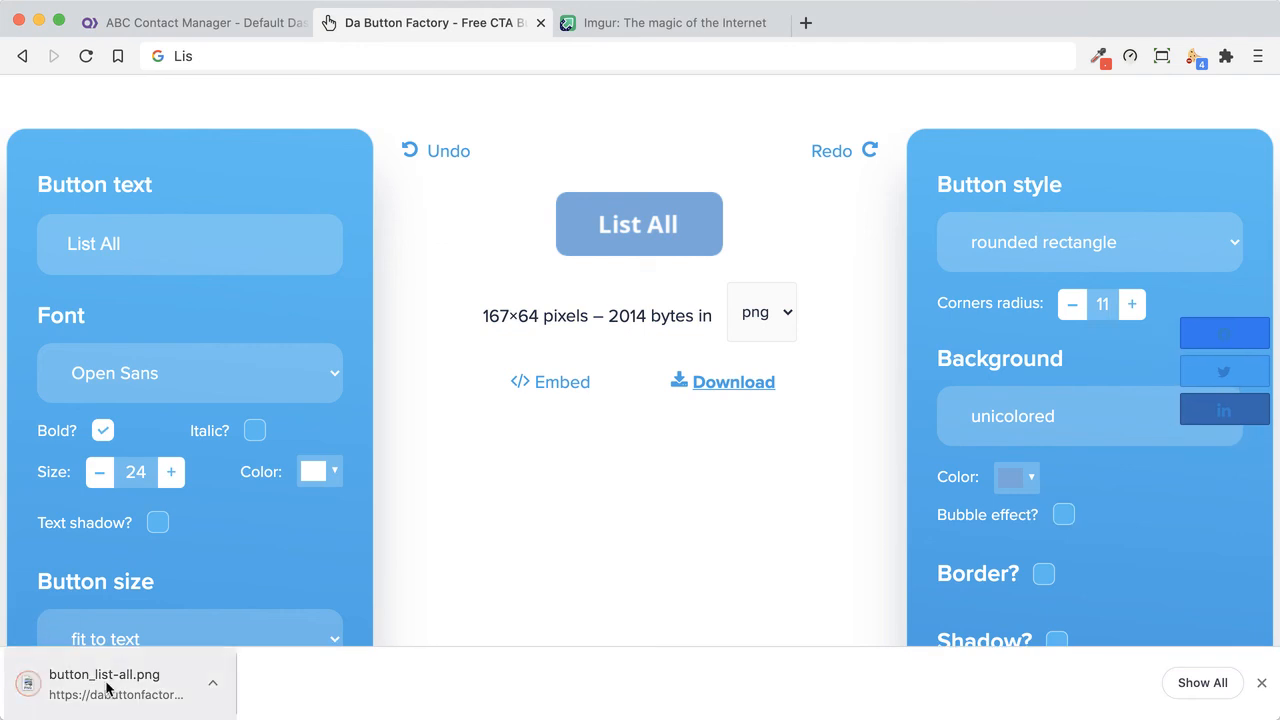
- Switch to Imgur, upload button_list-all.png from Downloads, and copy the uploaded image's address
{"action": "left_click", "coordinate": [656, 28]}
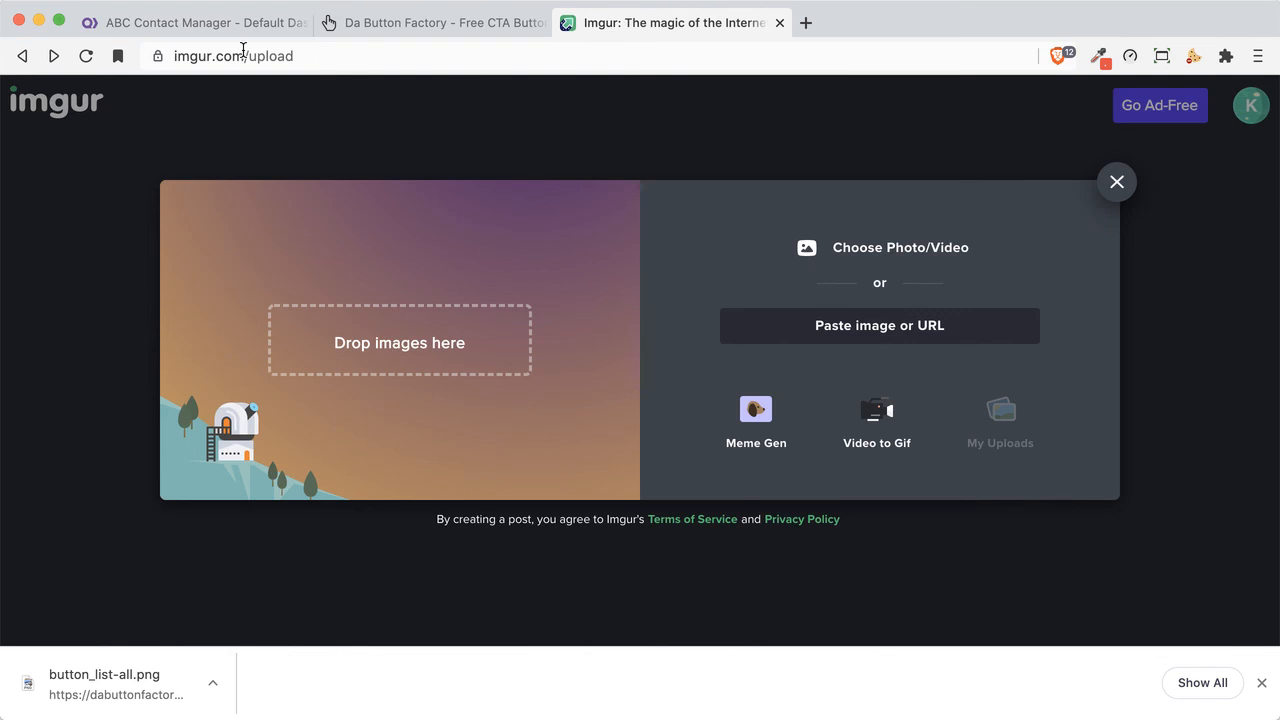
{"action": "left_click", "coordinate": [886, 250]}
{"action": "left_click", "coordinate": [374, 150]}
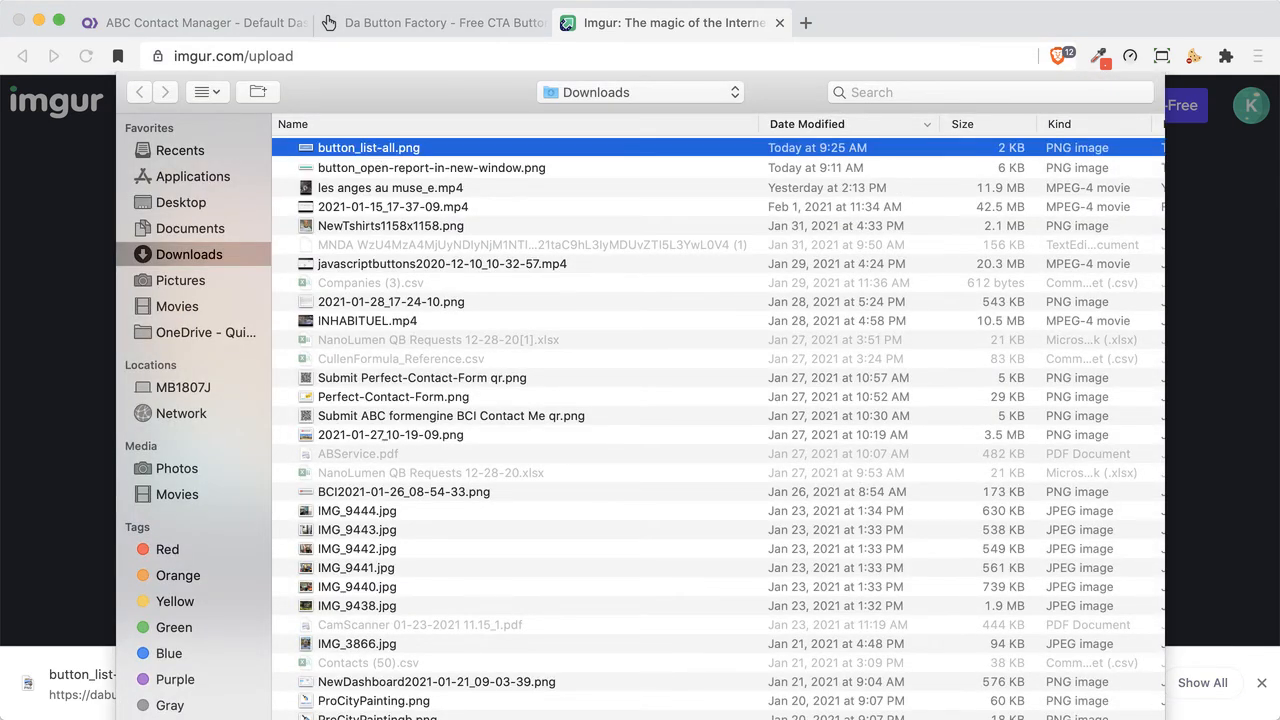
{"action": "key", "text": "Return"}
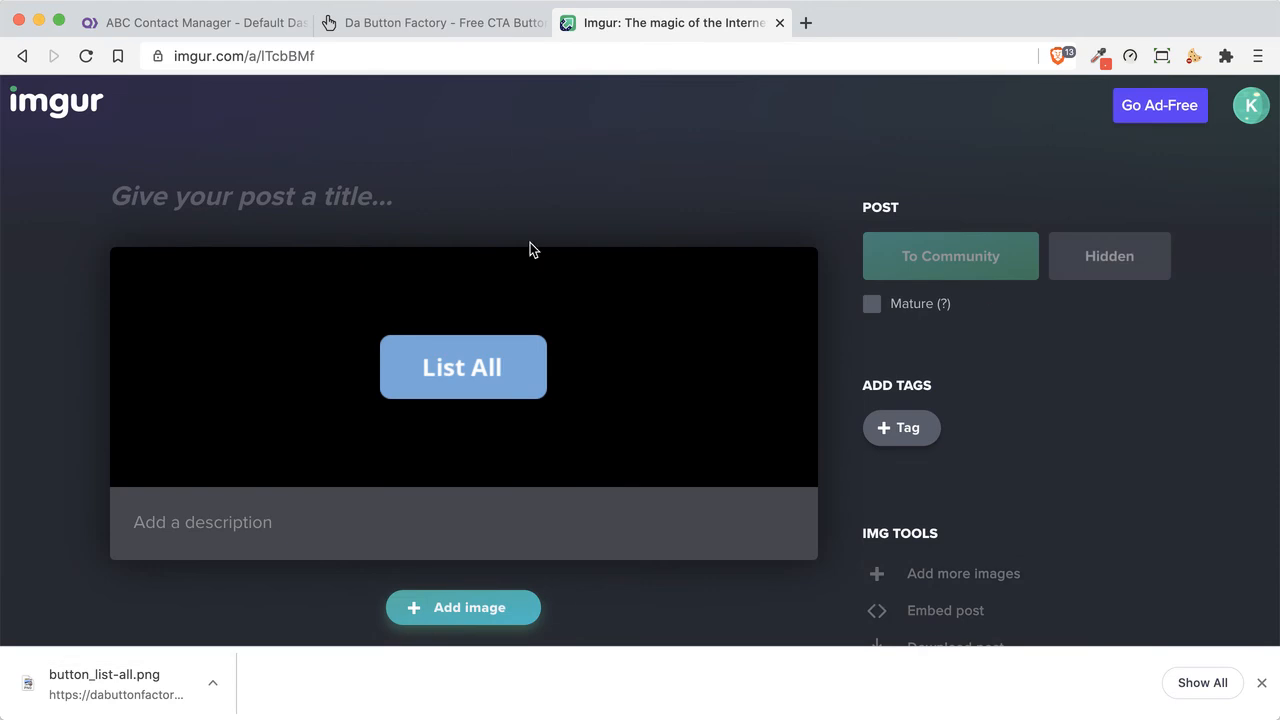
{"action": "right_click", "coordinate": [449, 367]}
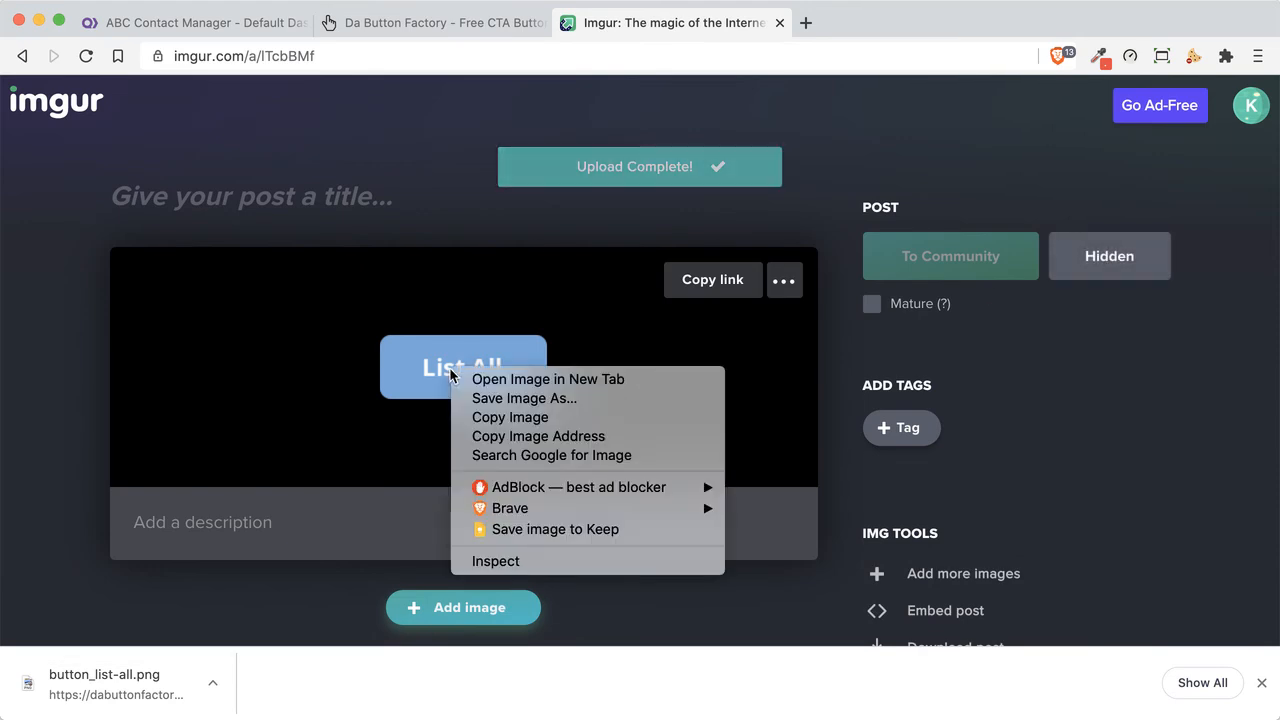
{"action": "left_click", "coordinate": [549, 437]}
{"action": "left_click", "coordinate": [160, 24]}
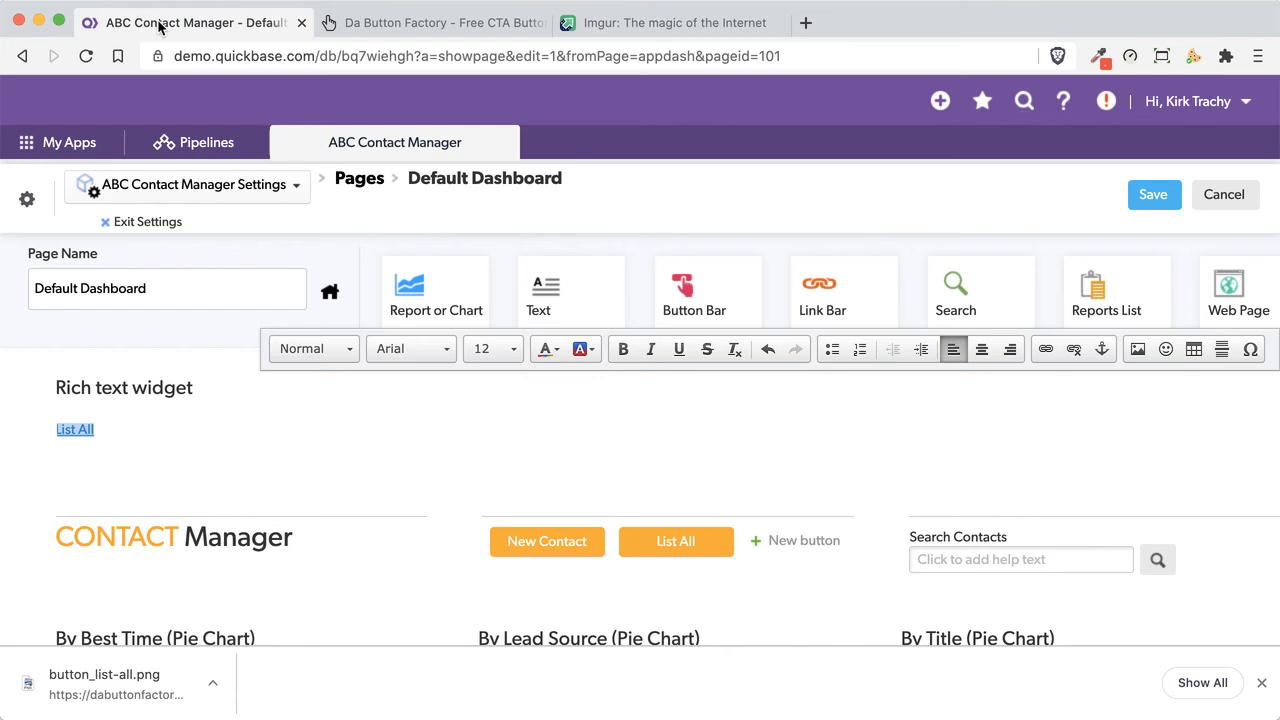
{"action": "left_click", "coordinate": [143, 428]}
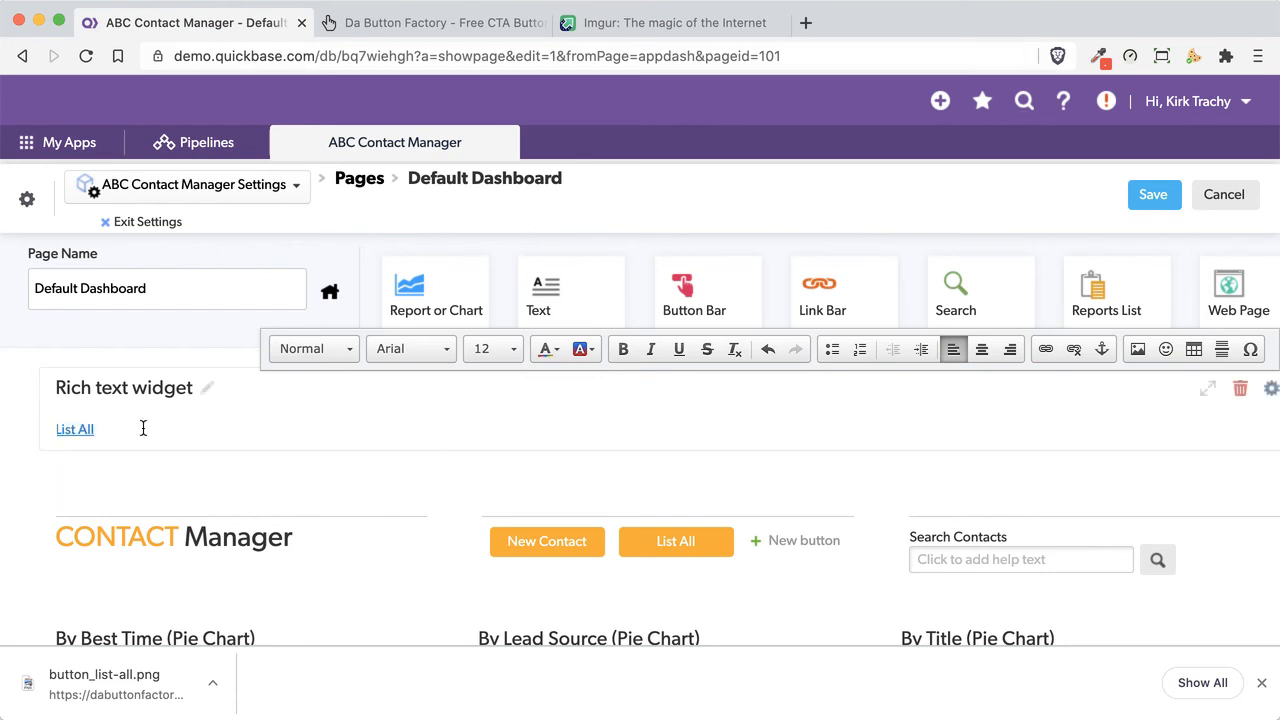
{"action": "key", "text": "Return"}
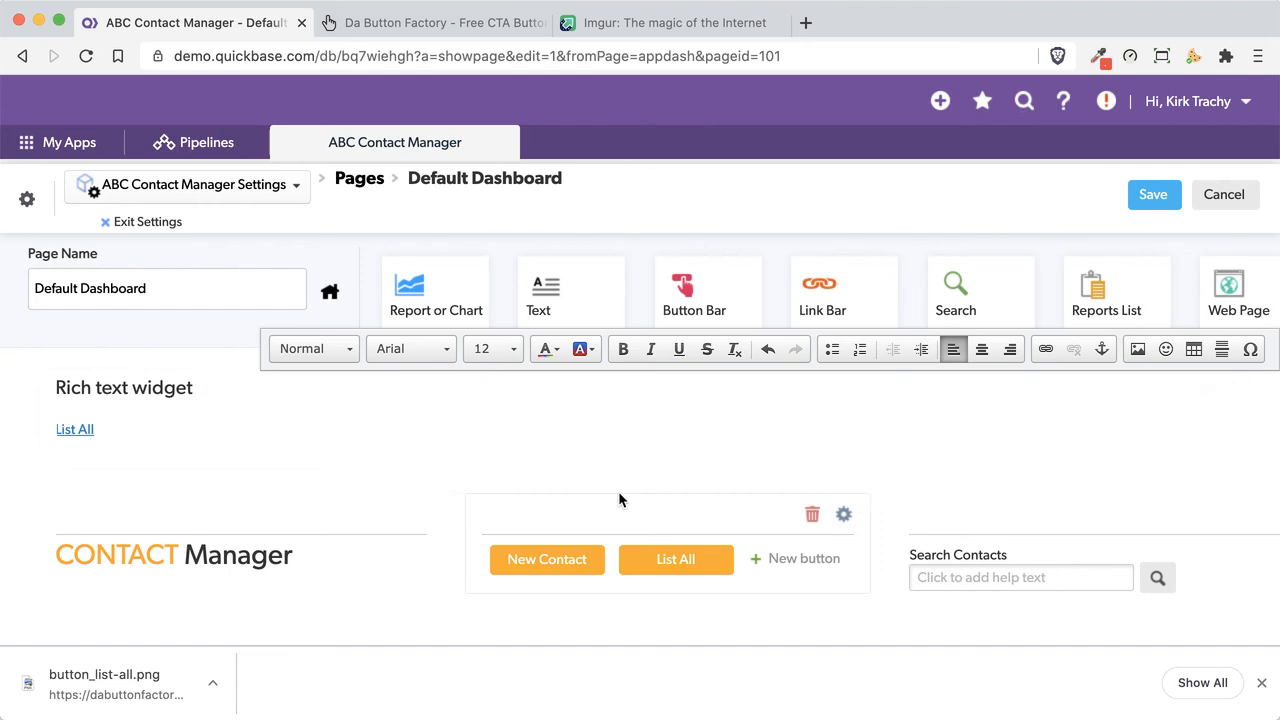
{"action": "left_click", "coordinate": [1137, 349]}
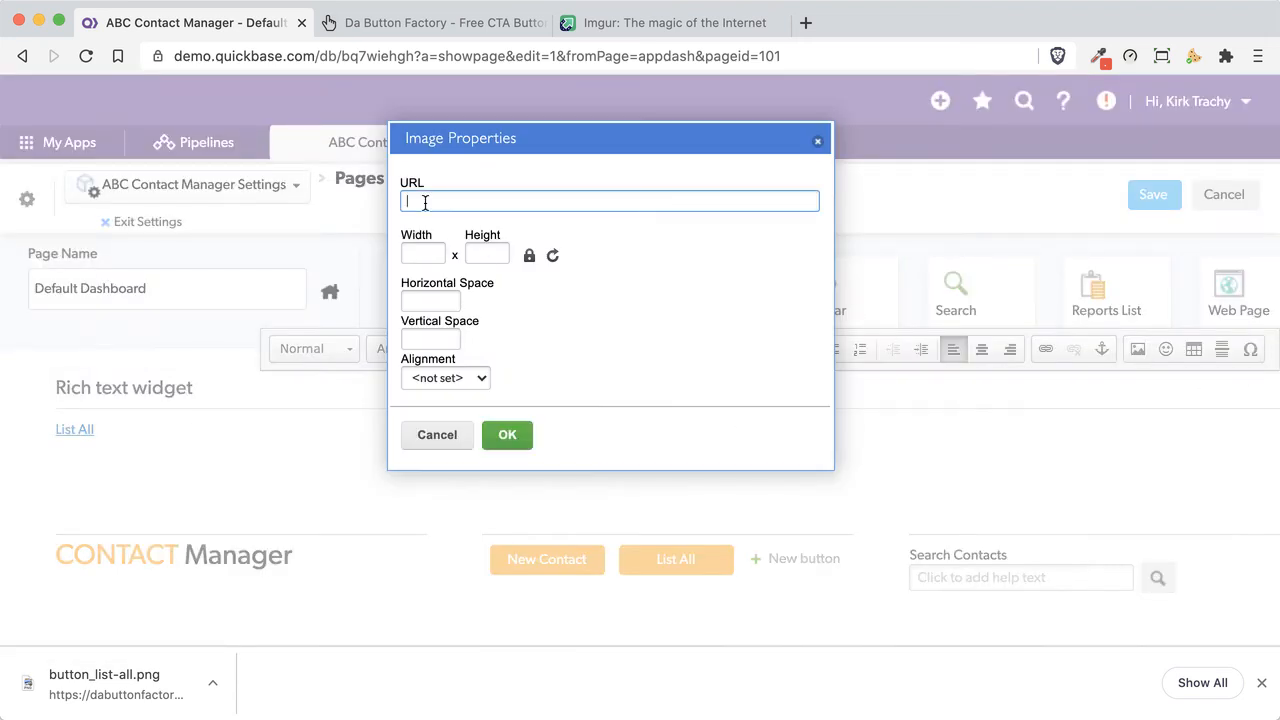
{"action": "key", "text": "super+v"}
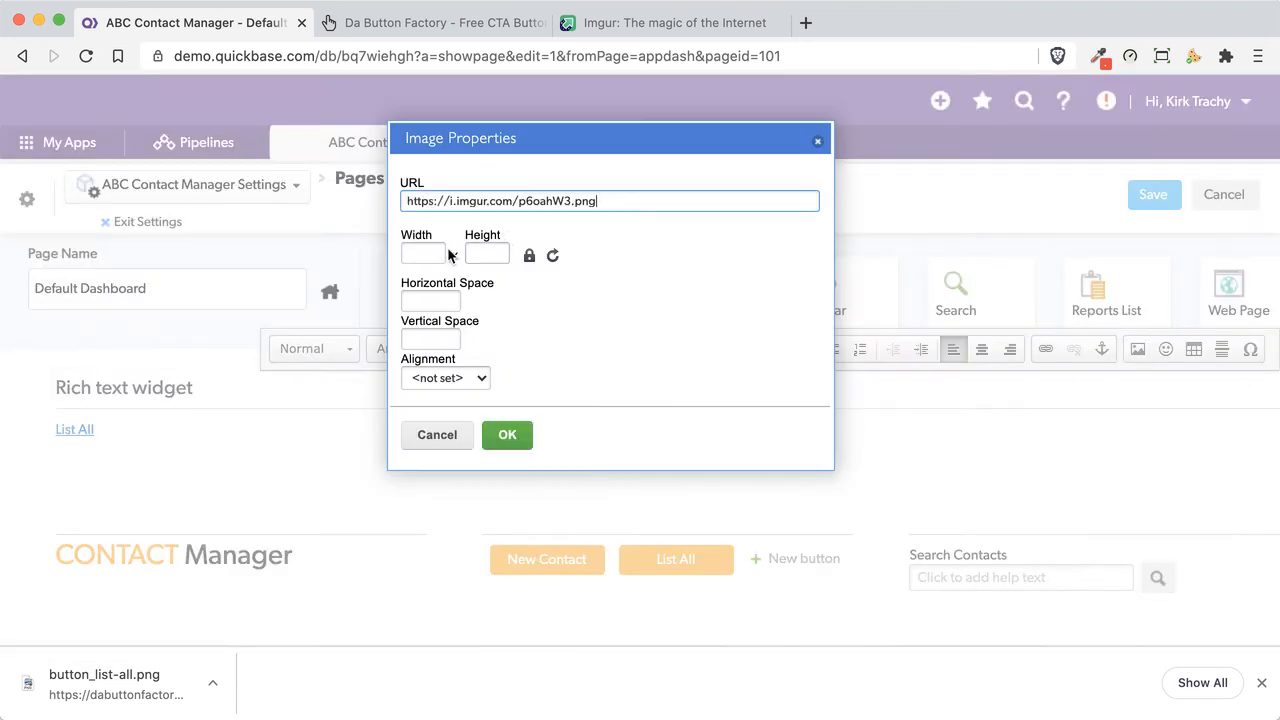
- Set the image's width to 100 with proportions locked and insert it into the rich text widget
{"action": "left_click", "coordinate": [424, 252]}
{"action": "key", "text": "BackSpace"}
{"action": "type", "text": "7"}
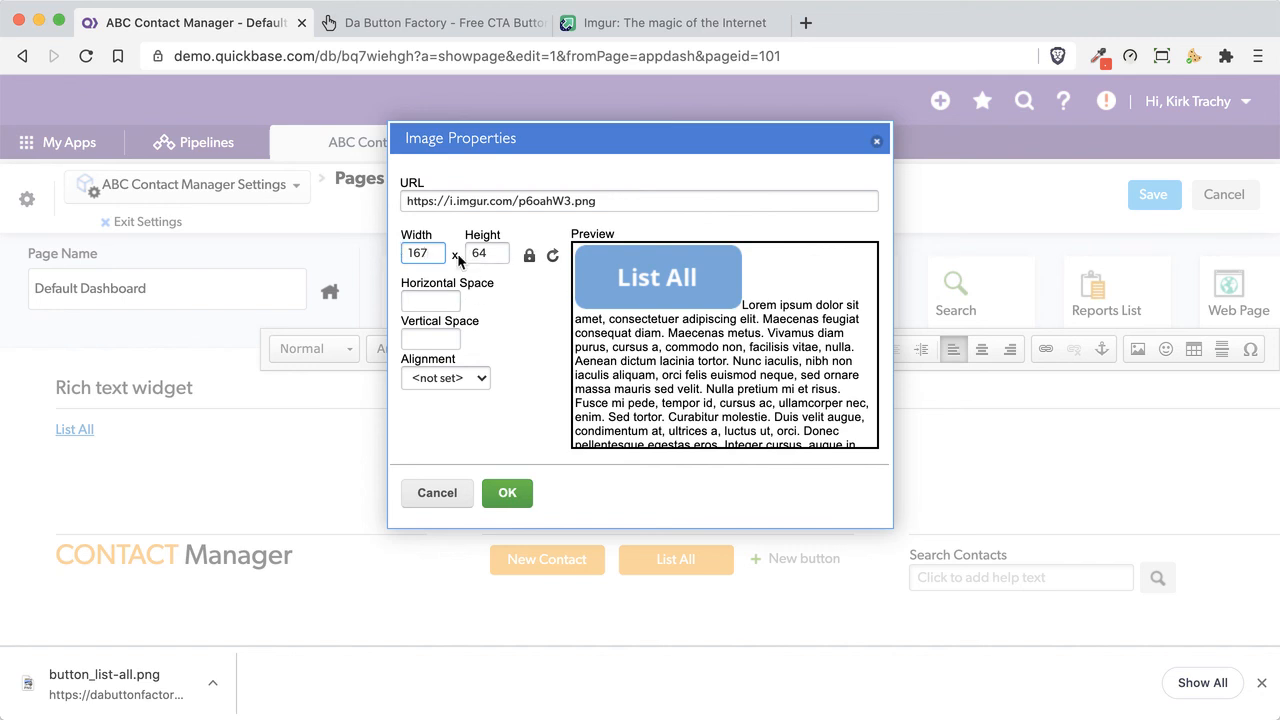
{"action": "left_click_drag", "start_coordinate": [433, 252], "coordinate": [352, 259]}
{"action": "type", "text": "100"}
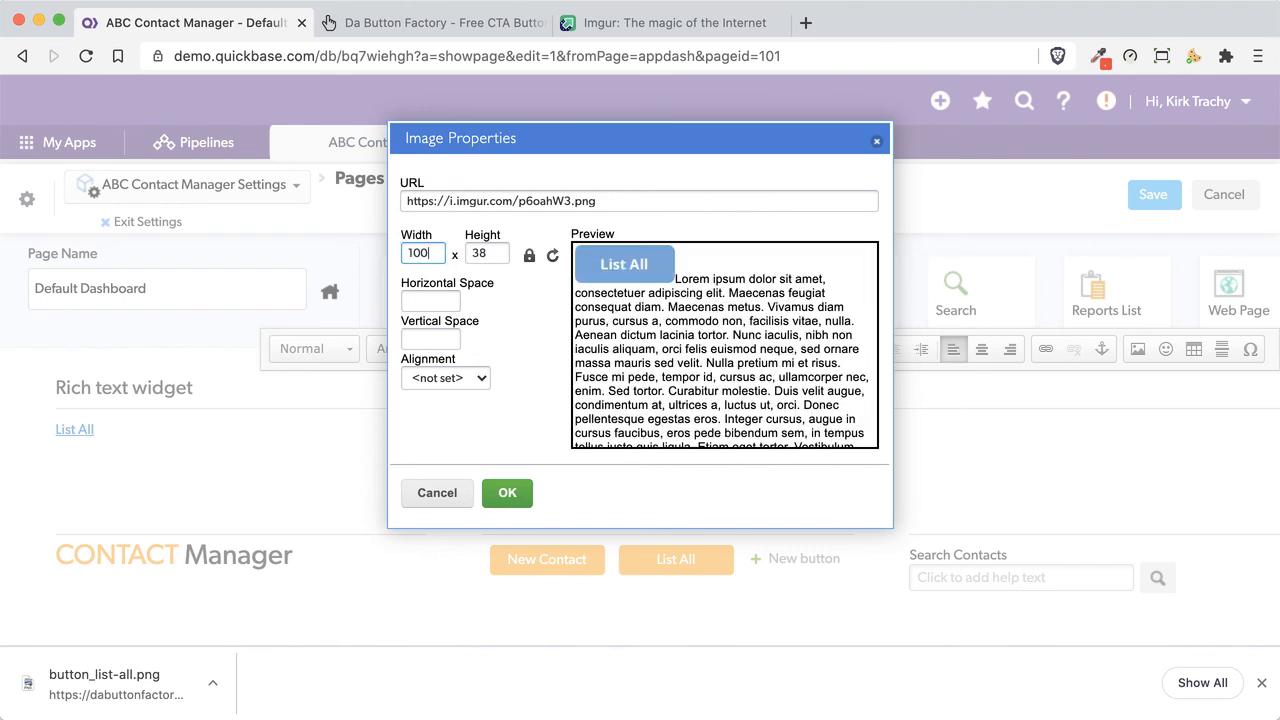
{"action": "left_click", "coordinate": [508, 491]}
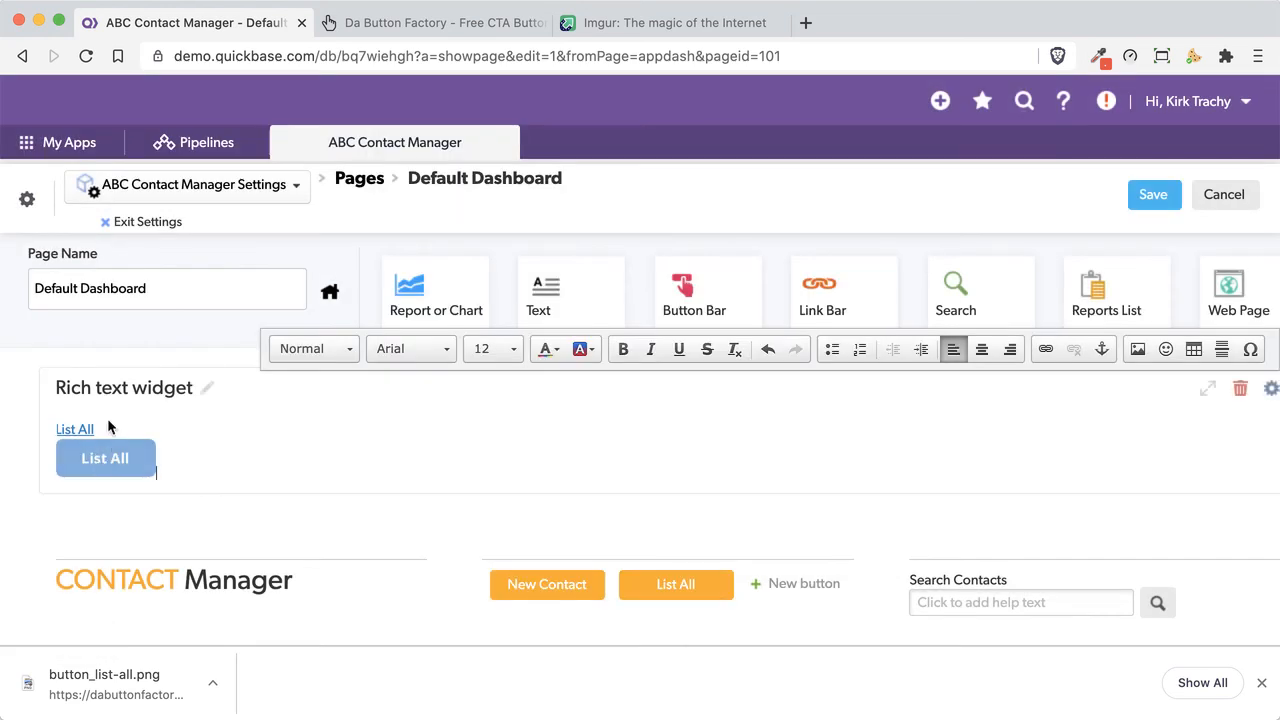
- Add blank space between the List All text link and the button image
{"action": "key", "text": "Return"}
{"action": "key", "text": "Return"}
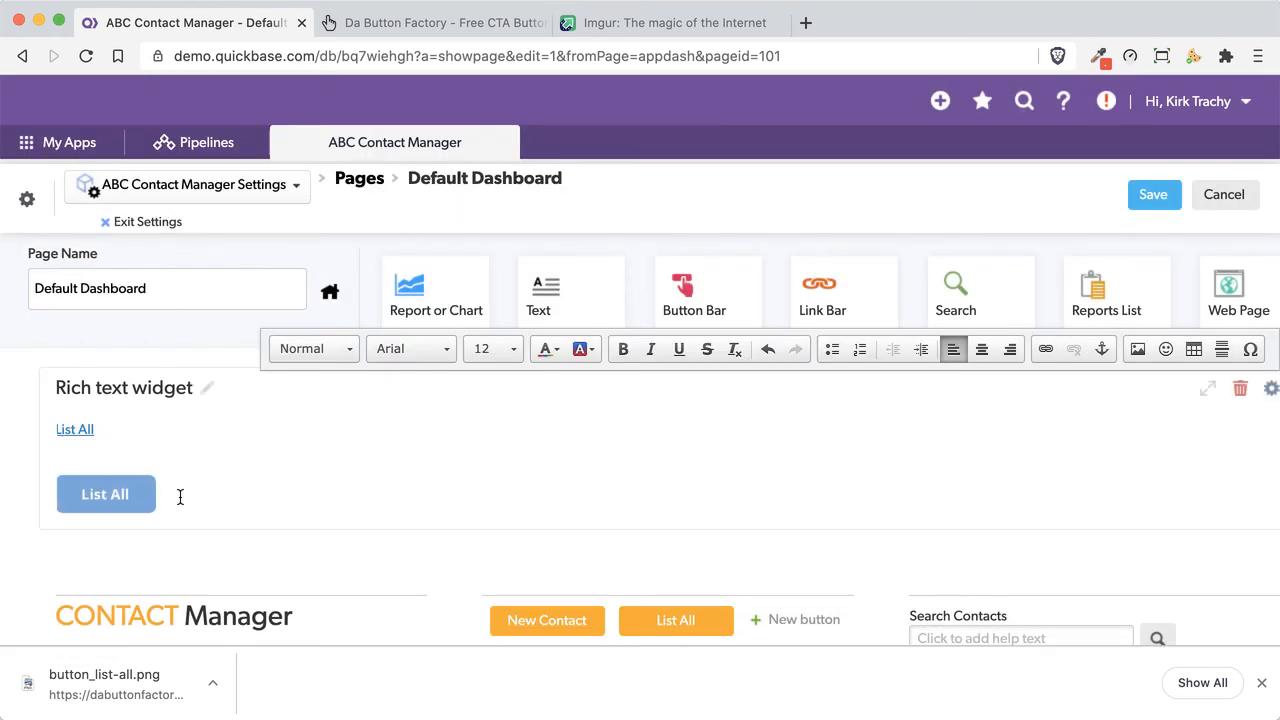
{"action": "left_click_drag", "start_coordinate": [180, 497], "coordinate": [34, 503]}
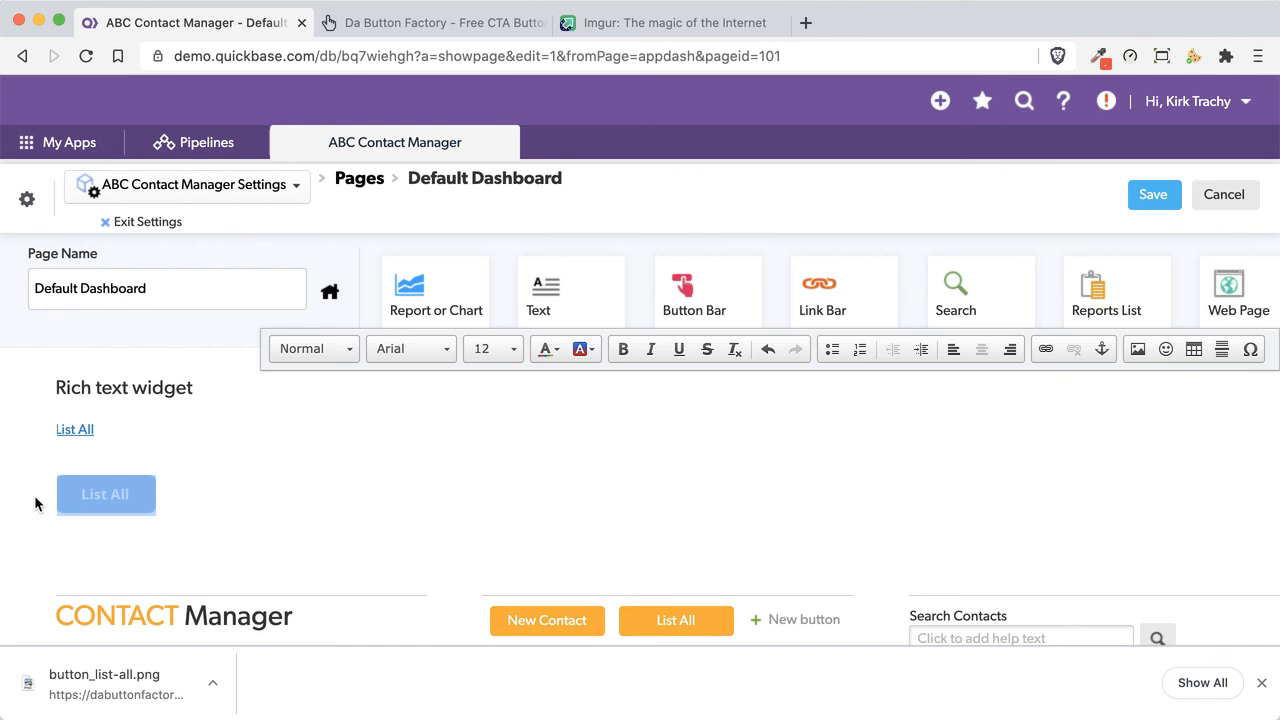
{"action": "left_click", "coordinate": [176, 429]}
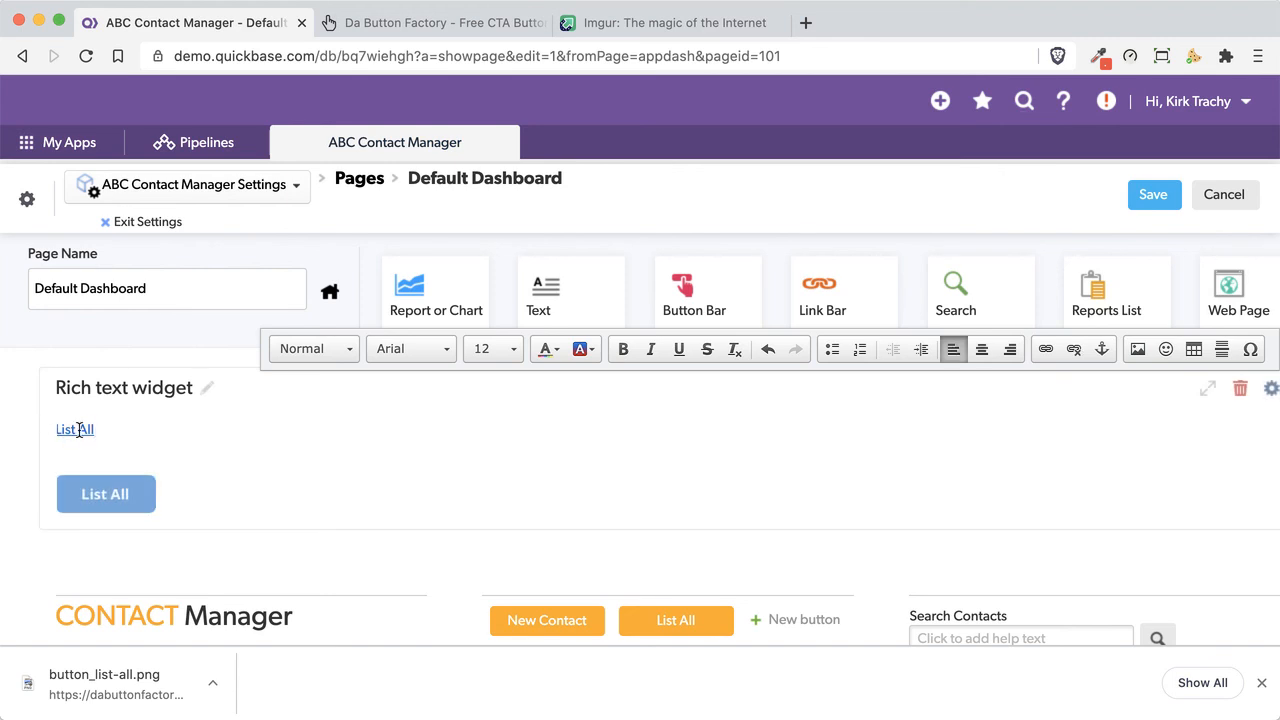
- Copy the report URL from the List All text link's properties, leaving the link unmodified
{"action": "left_click_drag", "start_coordinate": [95, 429], "coordinate": [58, 430]}
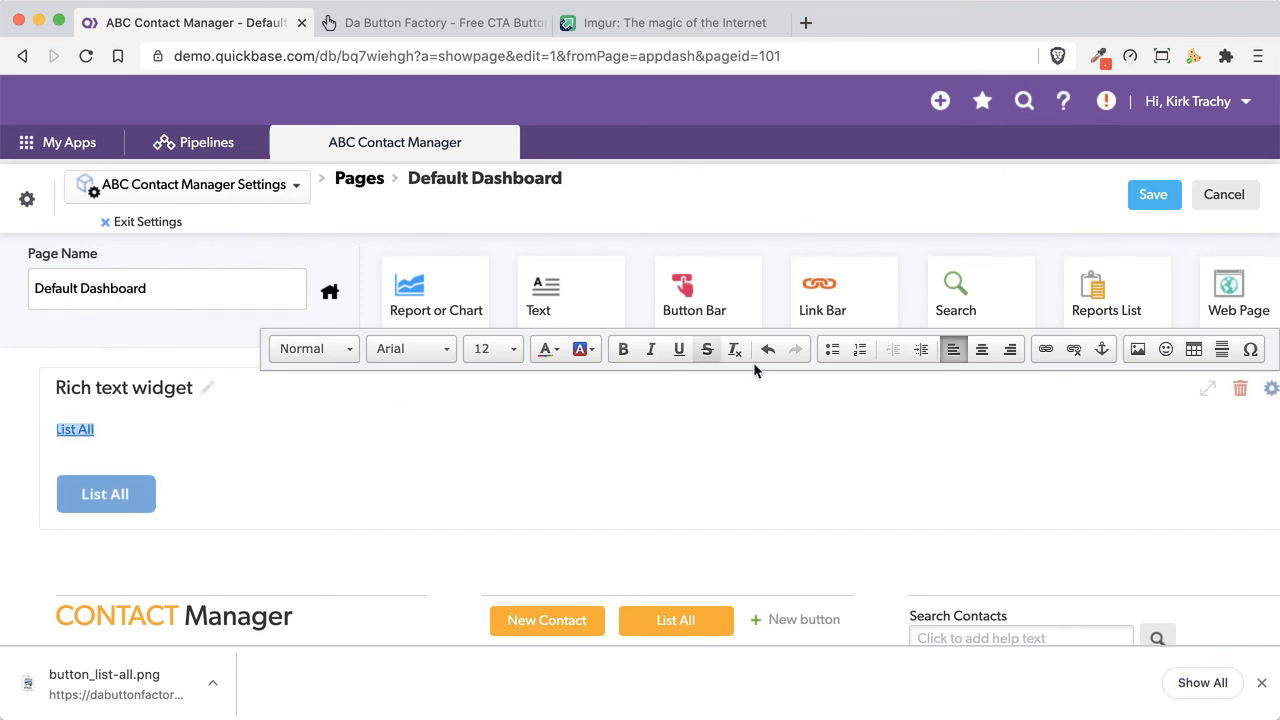
{"action": "left_click", "coordinate": [1045, 355]}
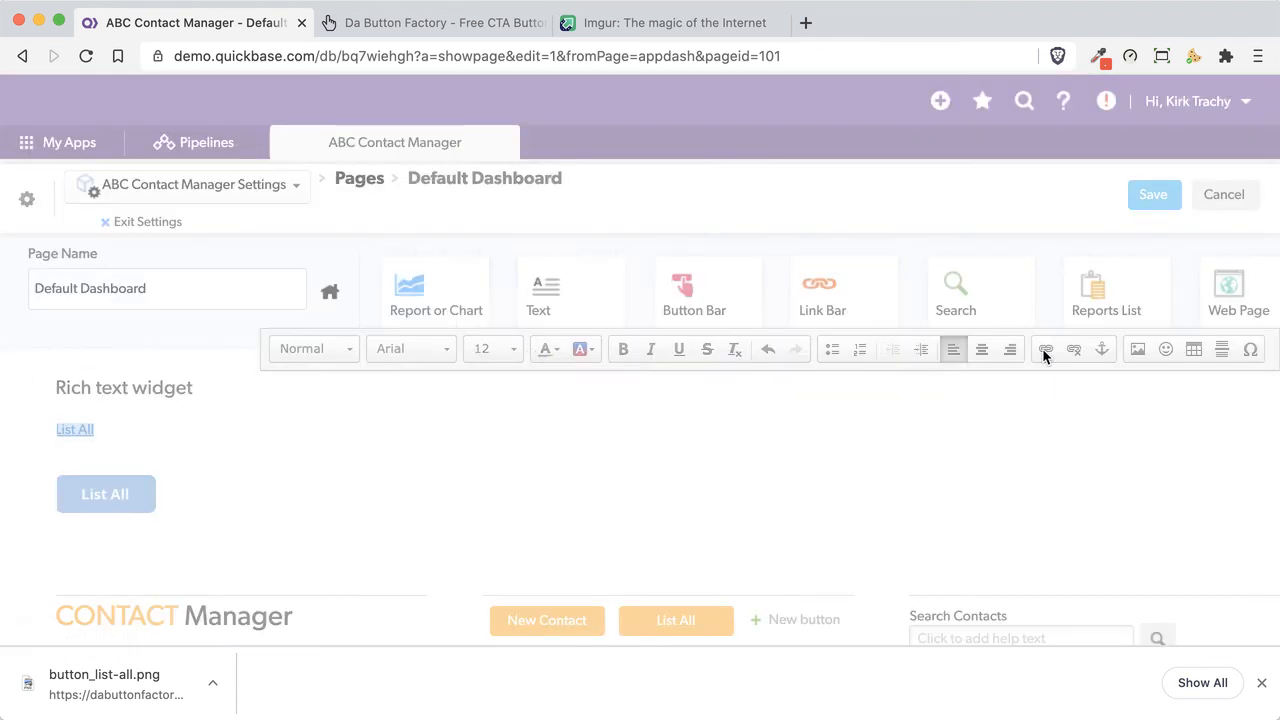
{"action": "triple_click", "coordinate": [611, 355]}
{"action": "key", "text": "super+c"}
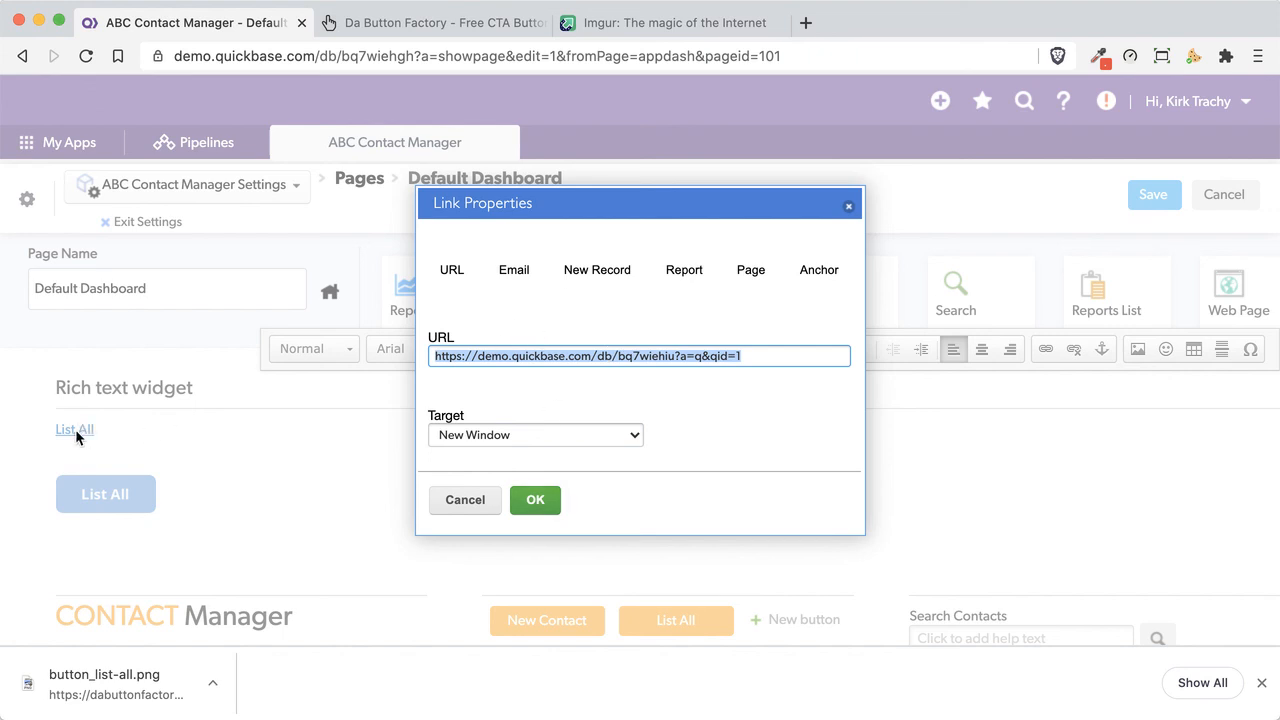
{"action": "left_click", "coordinate": [470, 500]}
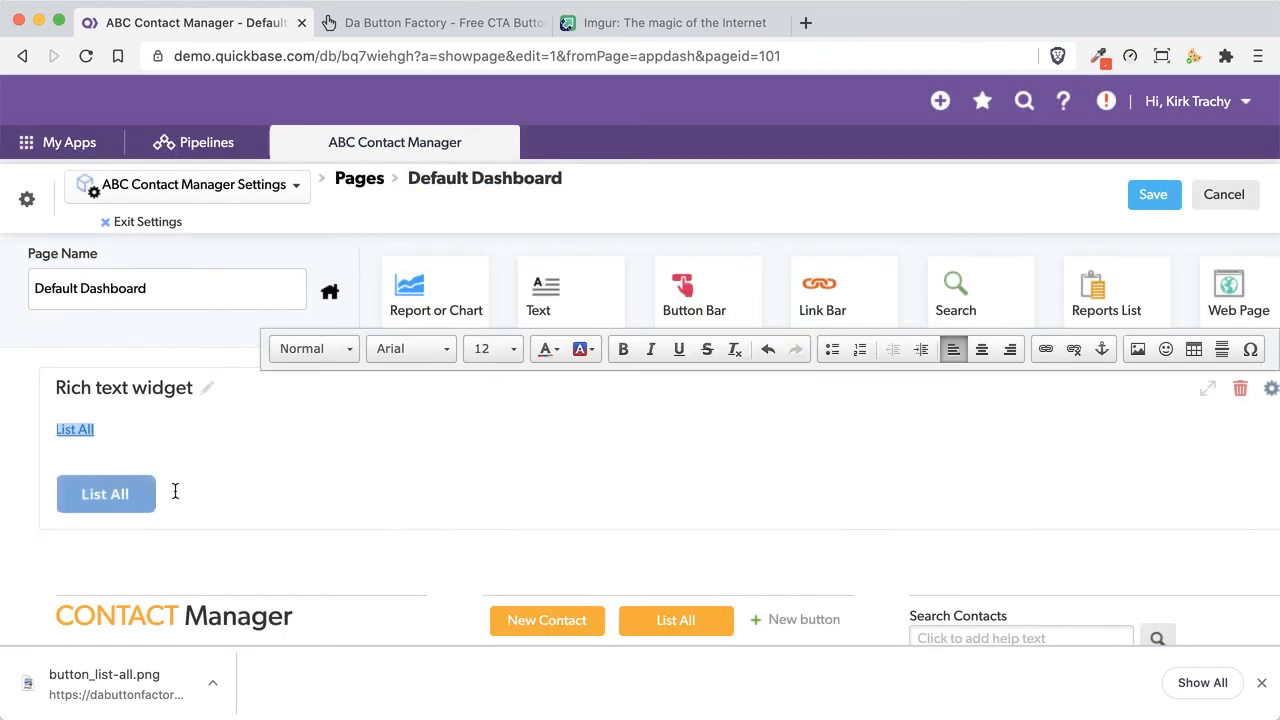
- Link the List All button image to the copied report URL with New Window as the target, and save the dashboard
{"action": "left_click", "coordinate": [89, 496]}
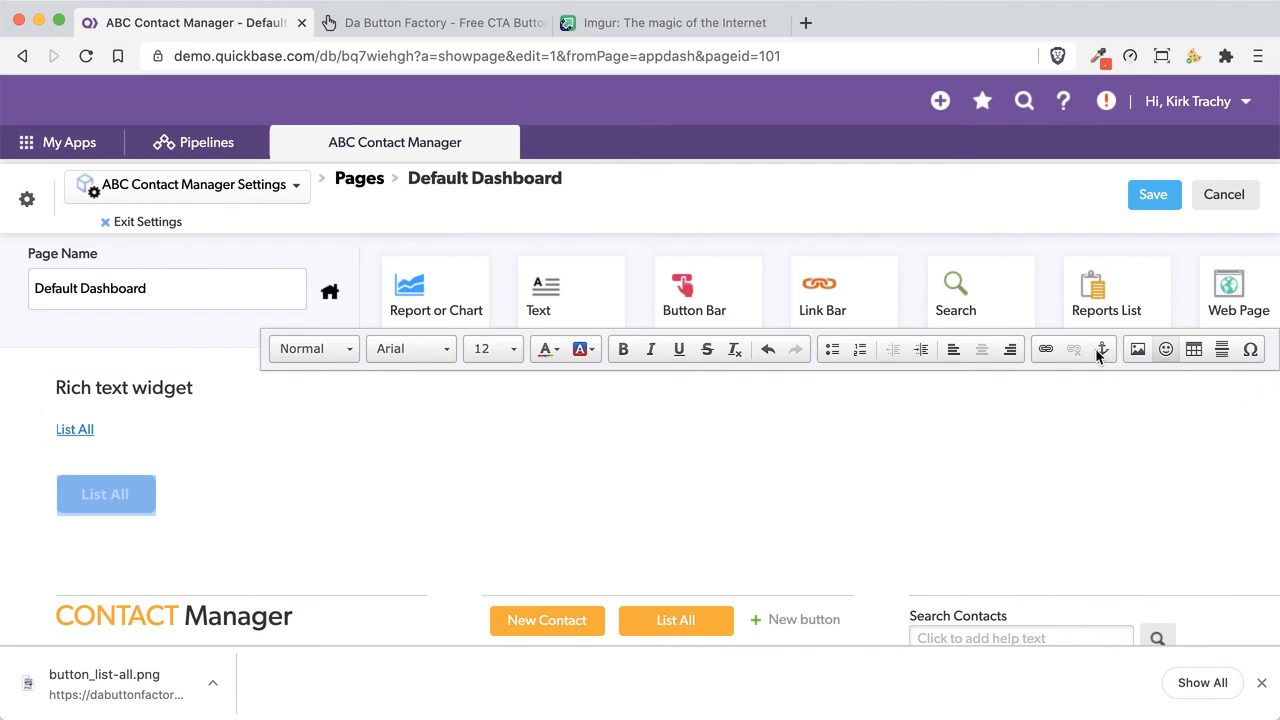
{"action": "left_click", "coordinate": [1138, 348]}
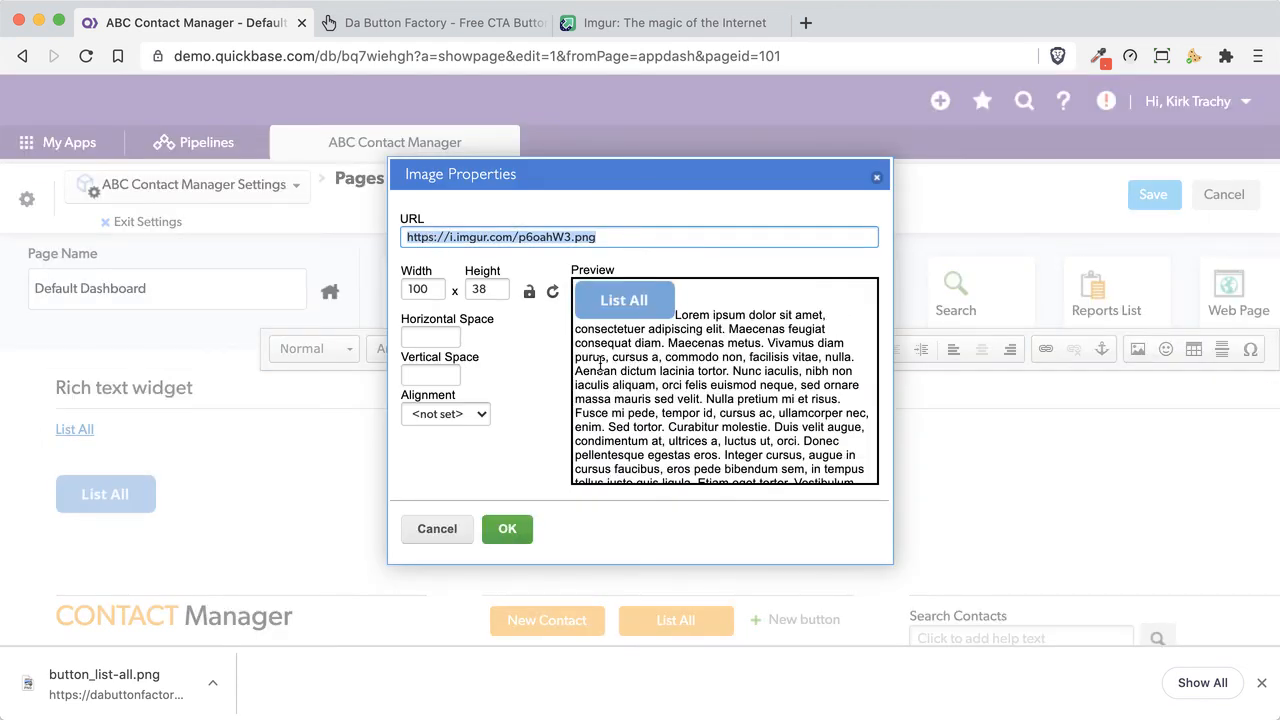
{"action": "left_click", "coordinate": [437, 530]}
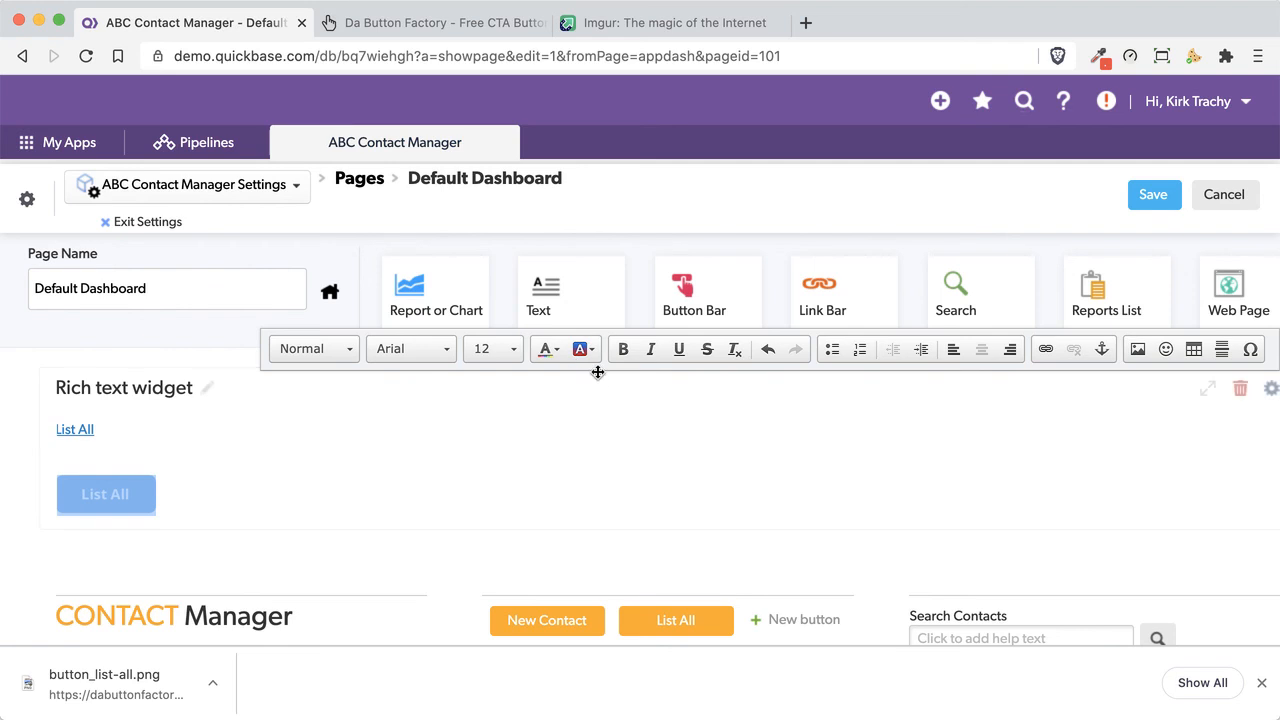
{"action": "left_click", "coordinate": [1045, 350]}
{"action": "left_click", "coordinate": [477, 352]}
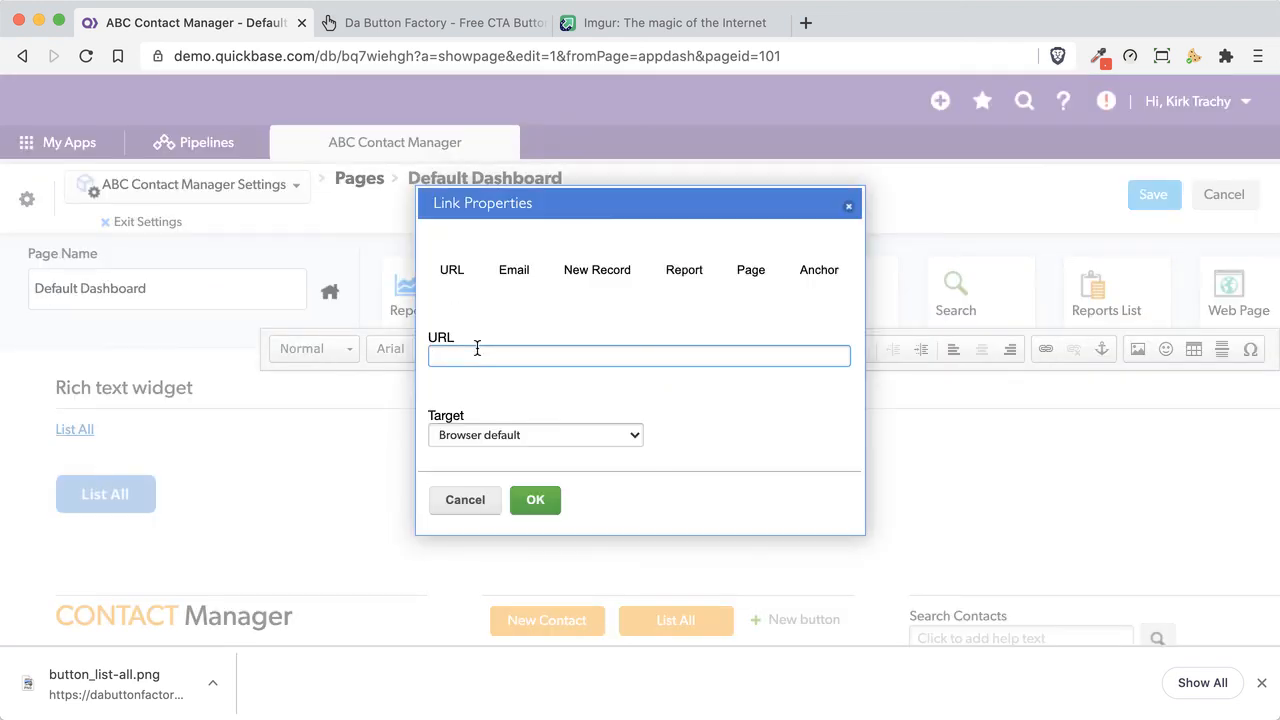
{"action": "key", "text": "super+v"}
{"action": "left_click", "coordinate": [560, 432]}
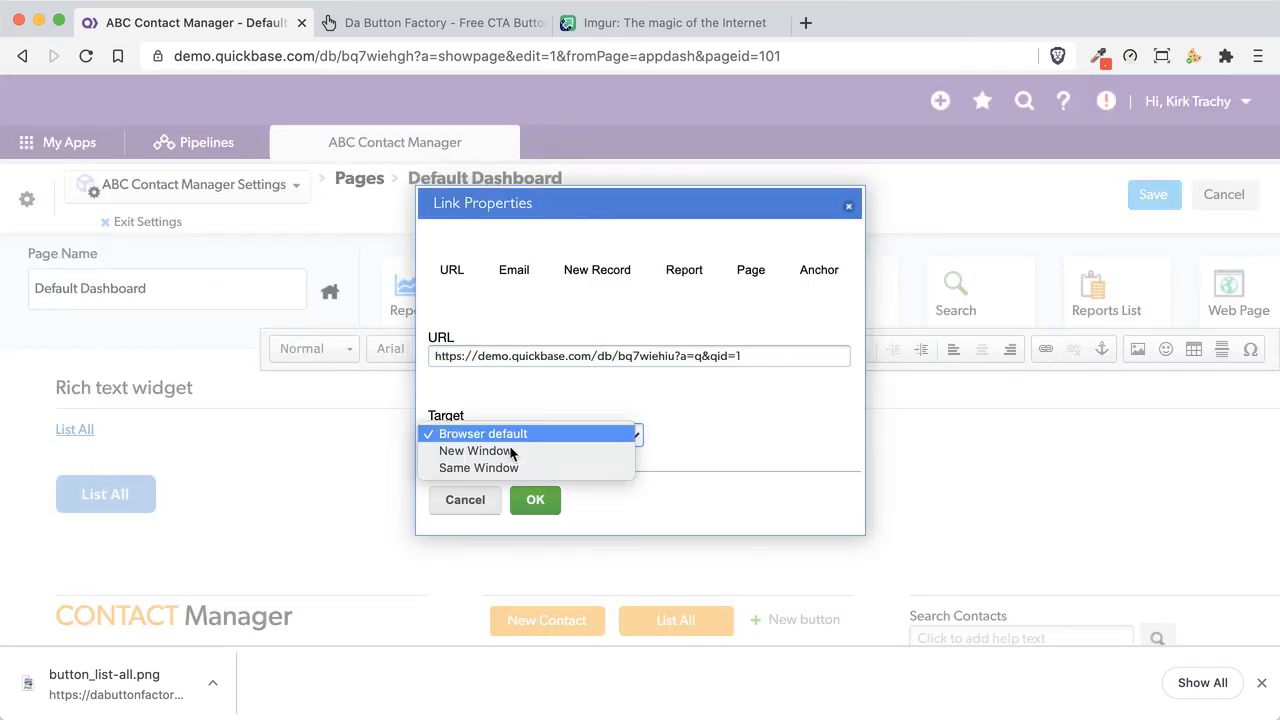
{"action": "left_click", "coordinate": [538, 500]}
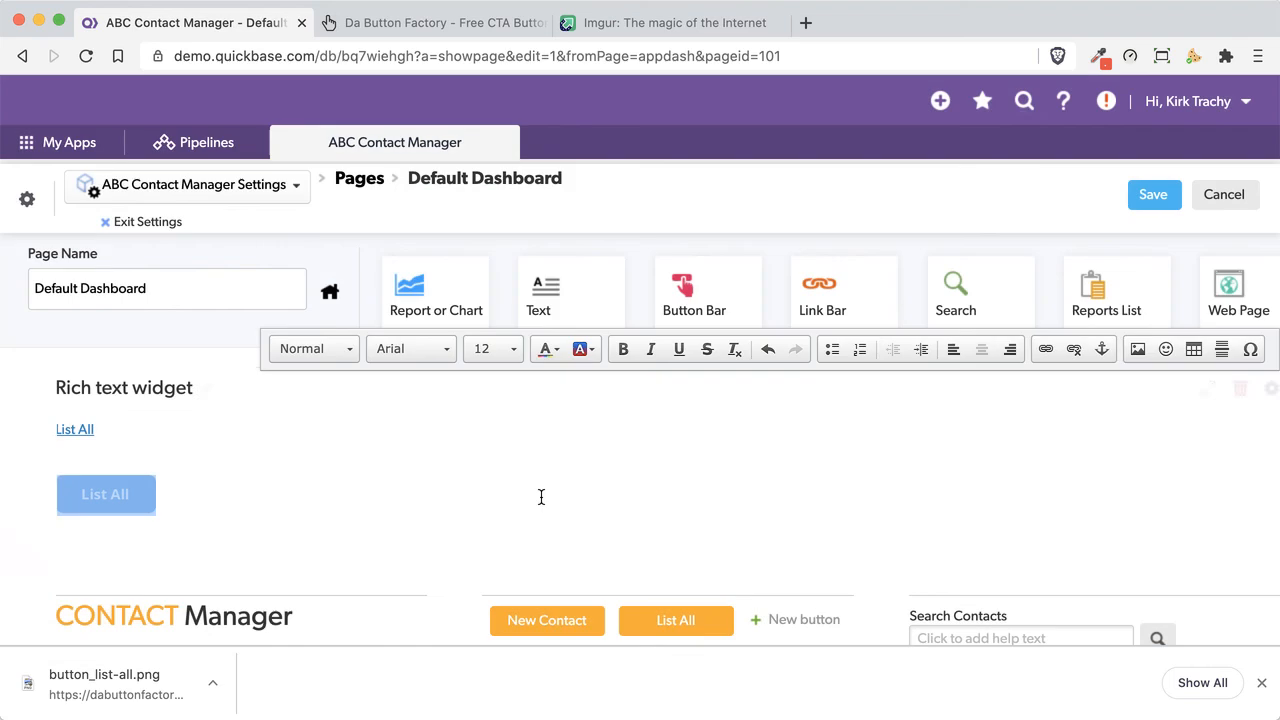
{"action": "left_click", "coordinate": [1150, 196]}
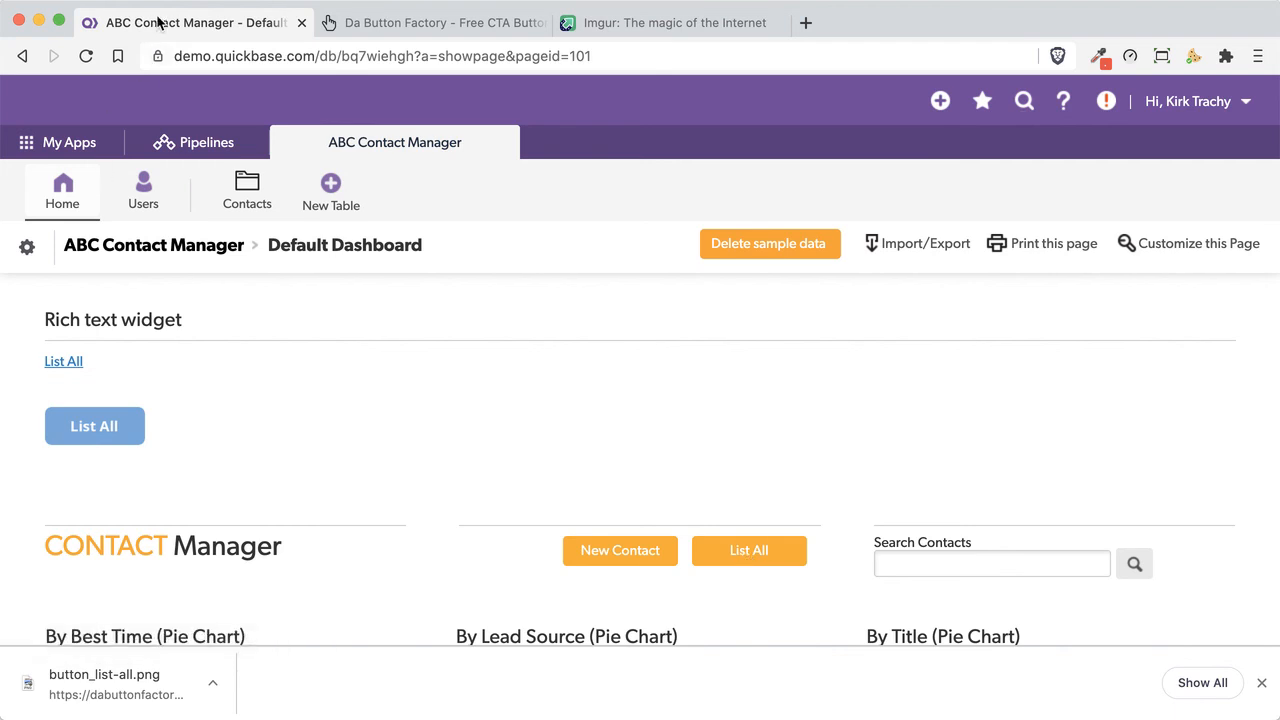
- Test the List All text link and the List All image button, returning to the dashboard home after each
{"action": "left_click", "coordinate": [66, 364]}
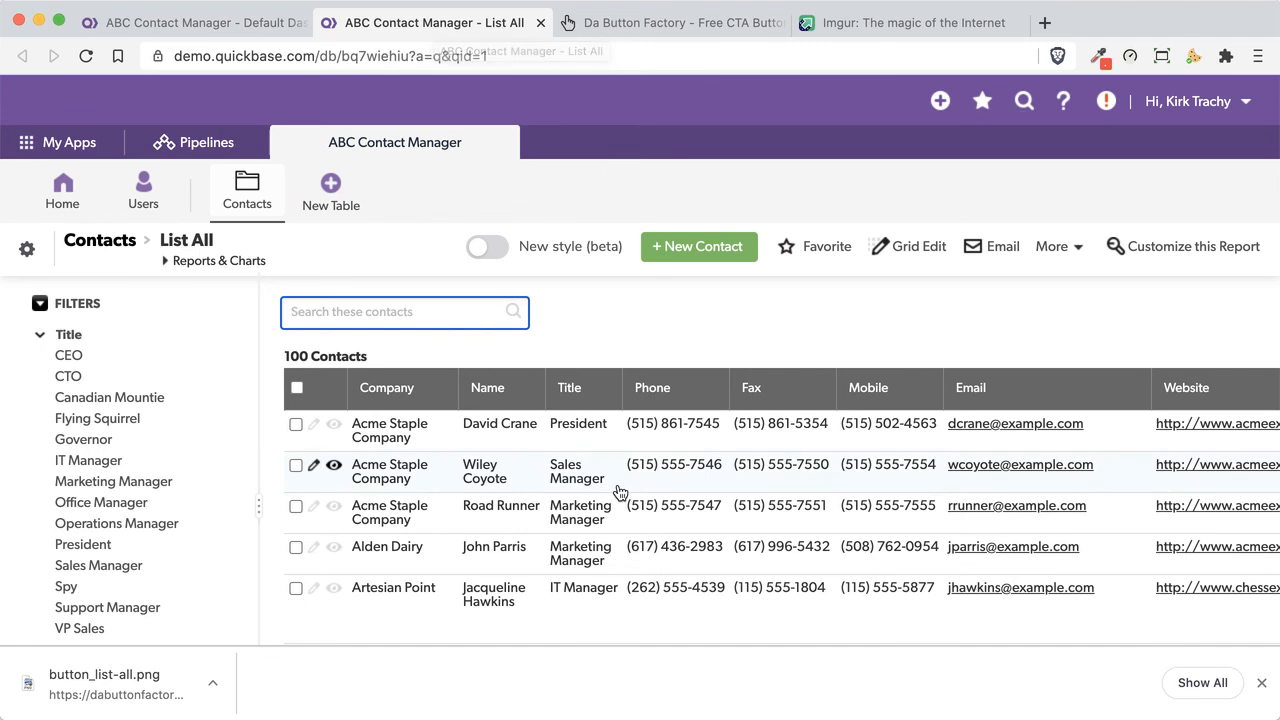
{"action": "left_click", "coordinate": [66, 190]}
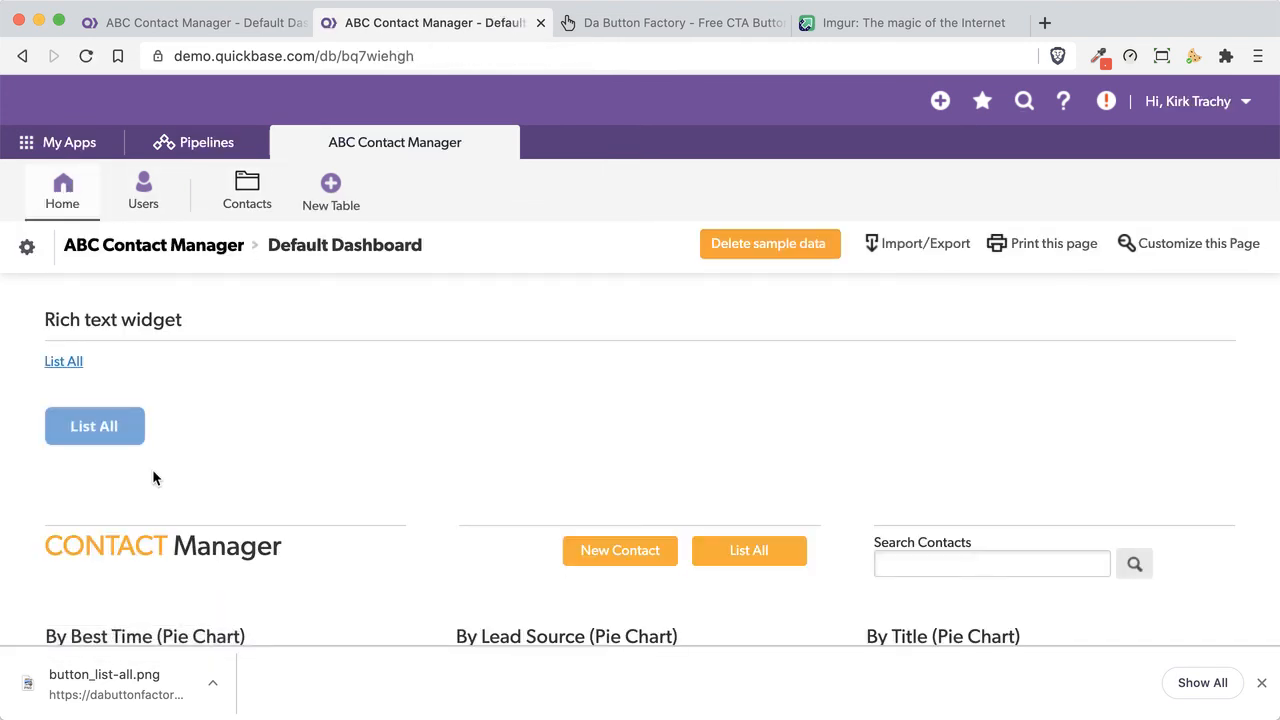
{"action": "left_click", "coordinate": [96, 432]}
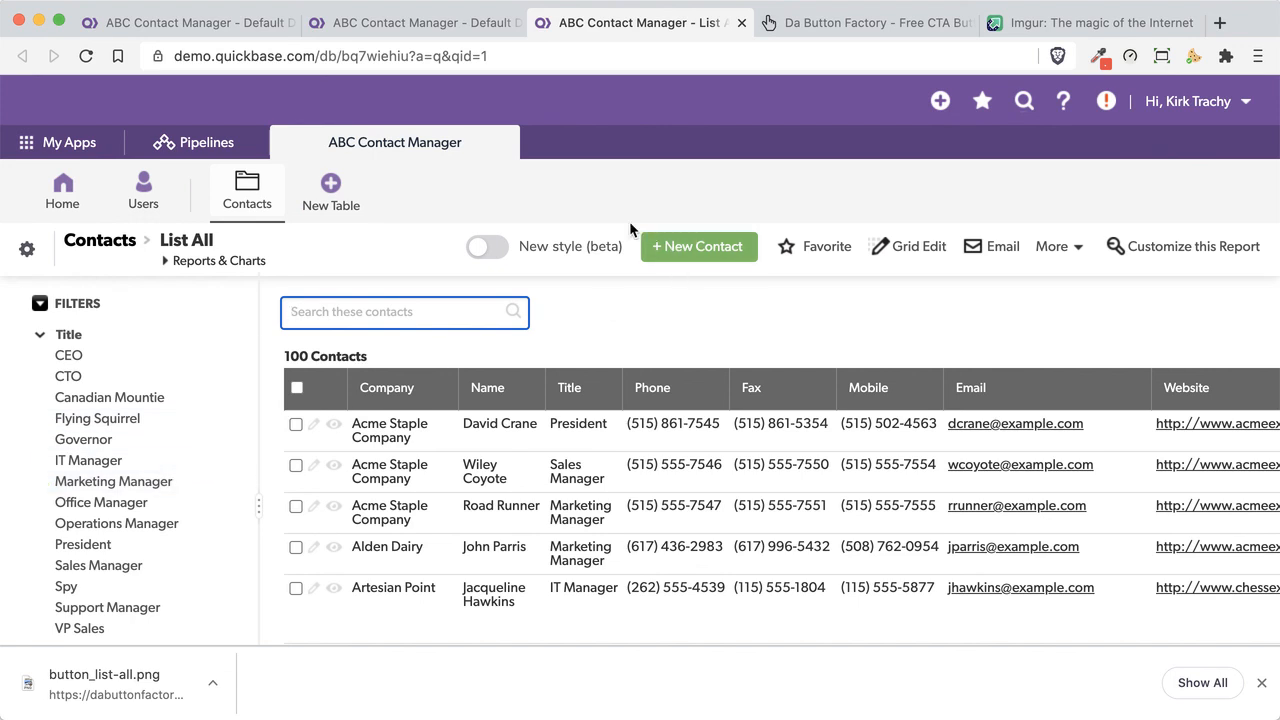
{"action": "left_click", "coordinate": [64, 192]}
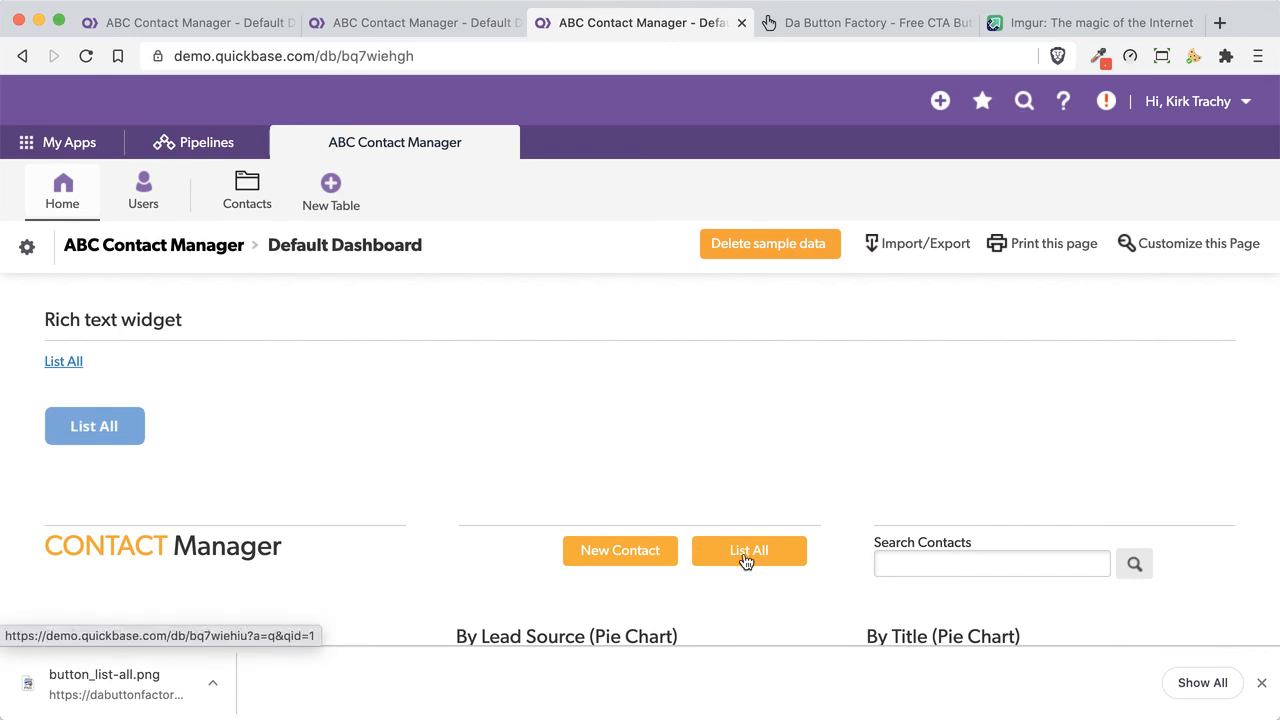
{"action": "left_click", "coordinate": [880, 24]}
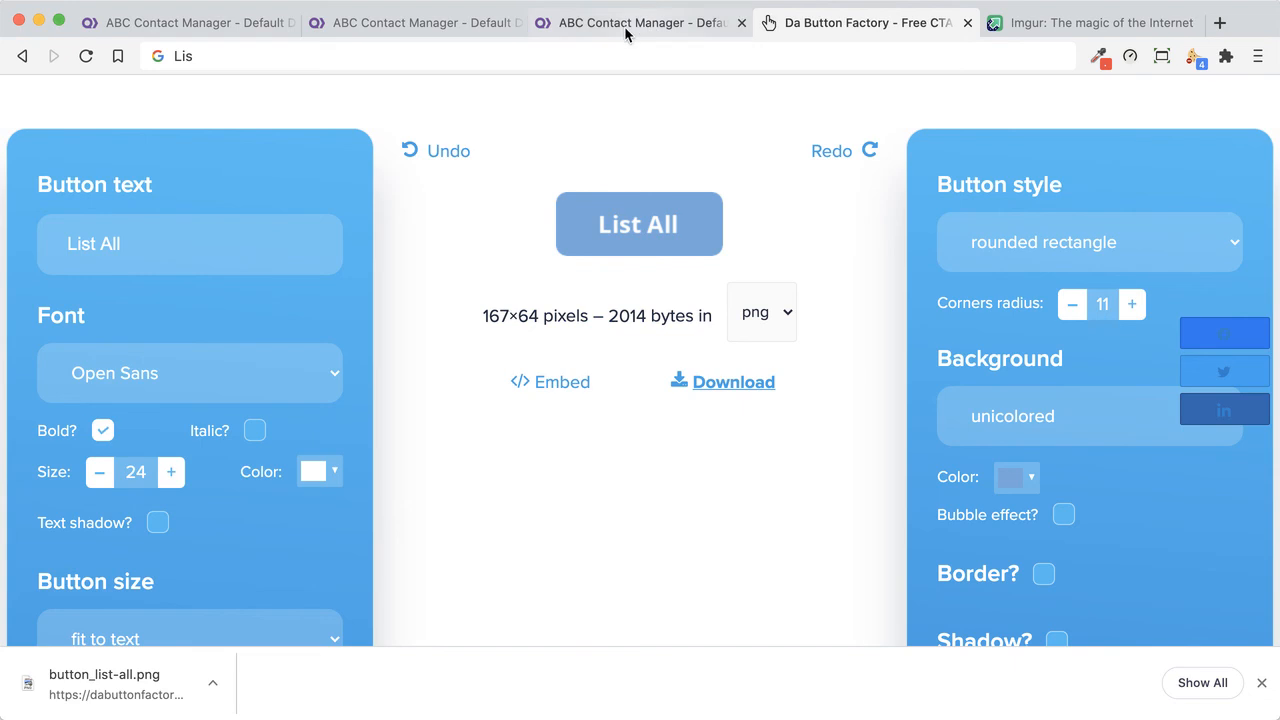
{"action": "left_click", "coordinate": [1068, 22]}
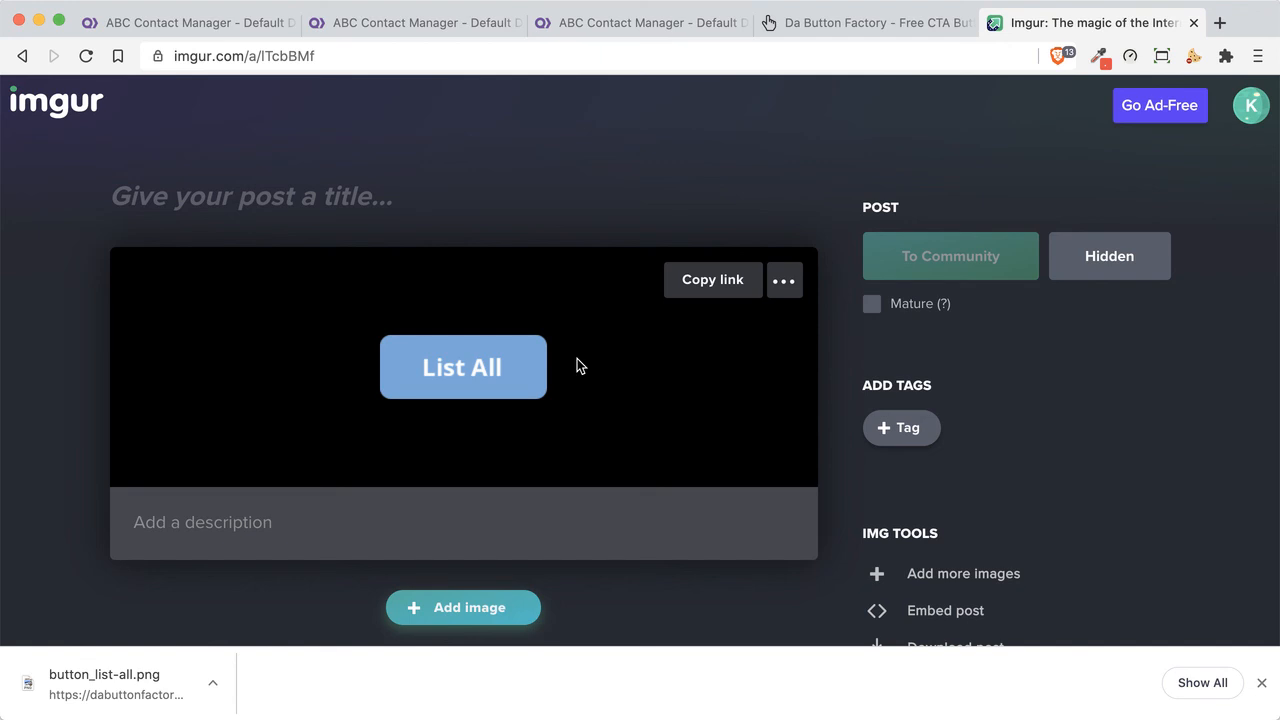
{"action": "left_click", "coordinate": [855, 28]}
{"action": "left_click", "coordinate": [1085, 22]}
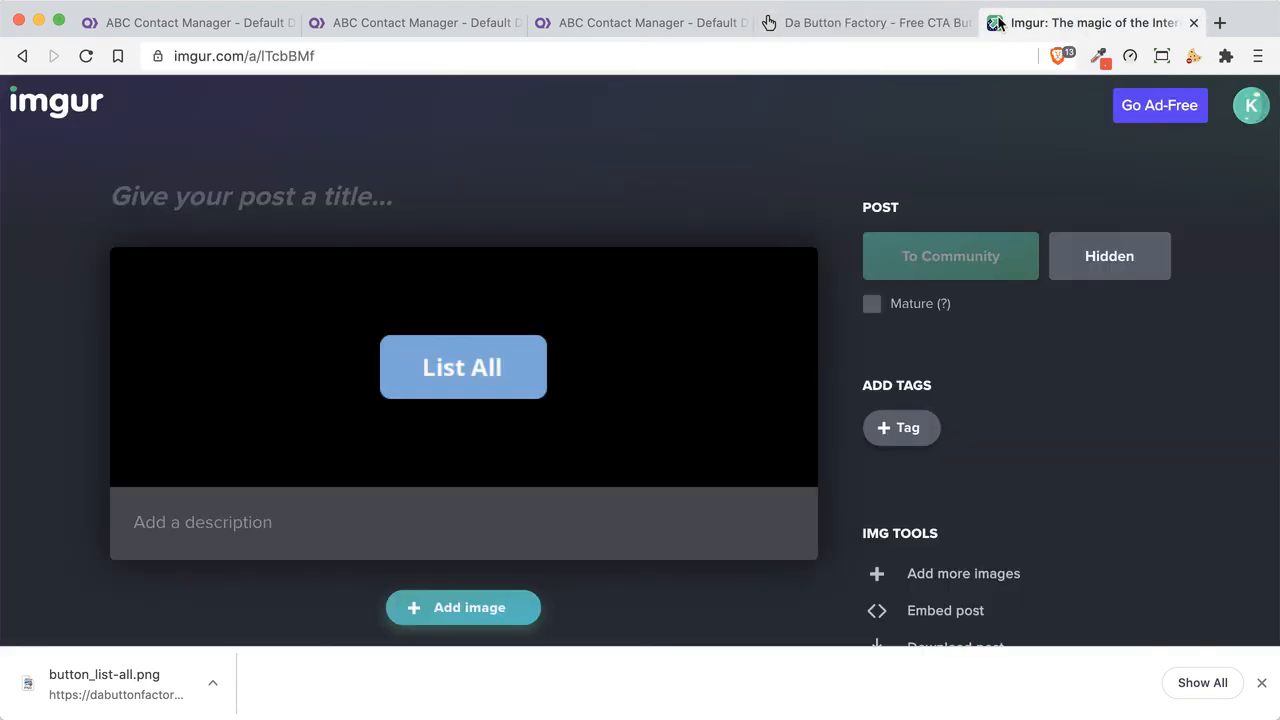
{"action": "left_click", "coordinate": [852, 22]}
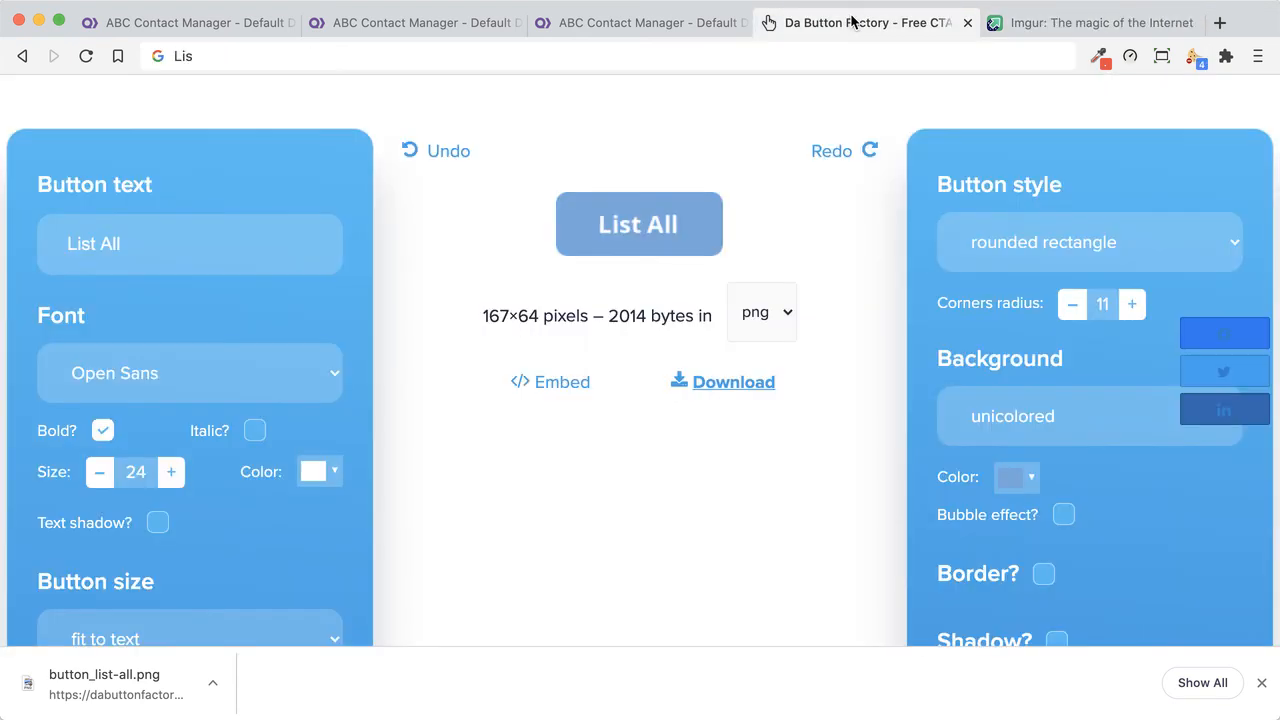
{"action": "left_click", "coordinate": [363, 24]}
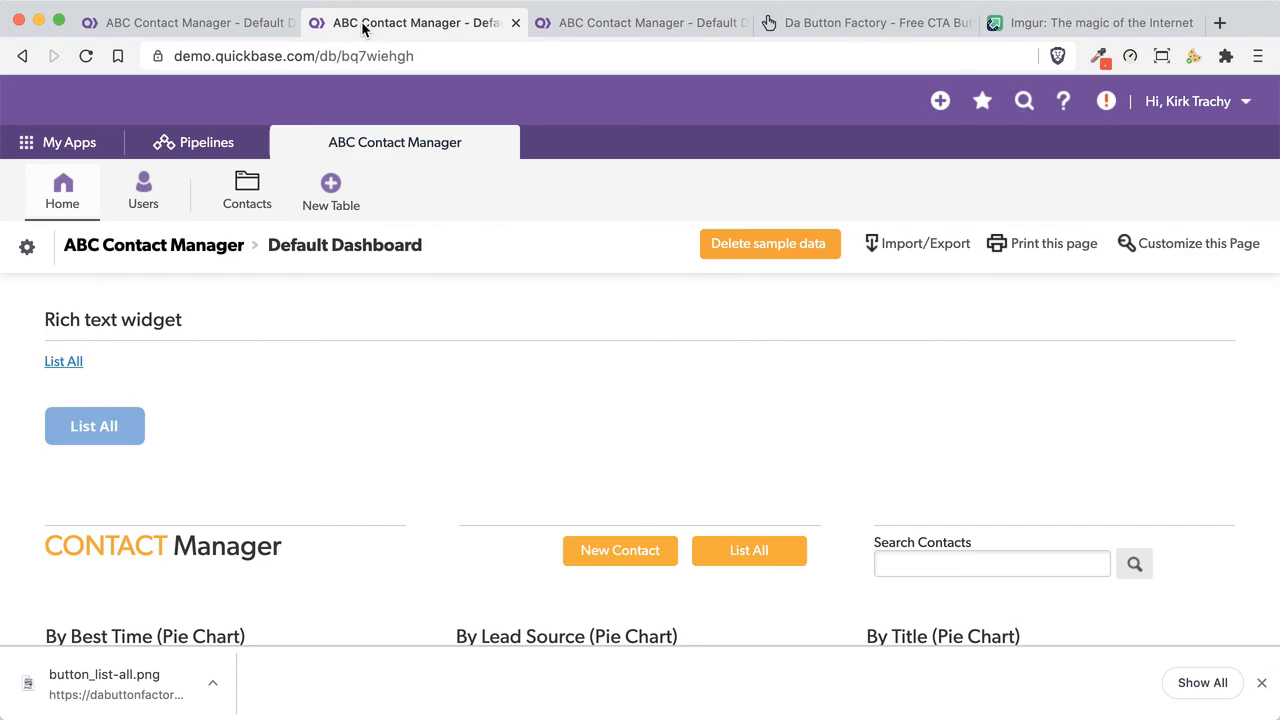